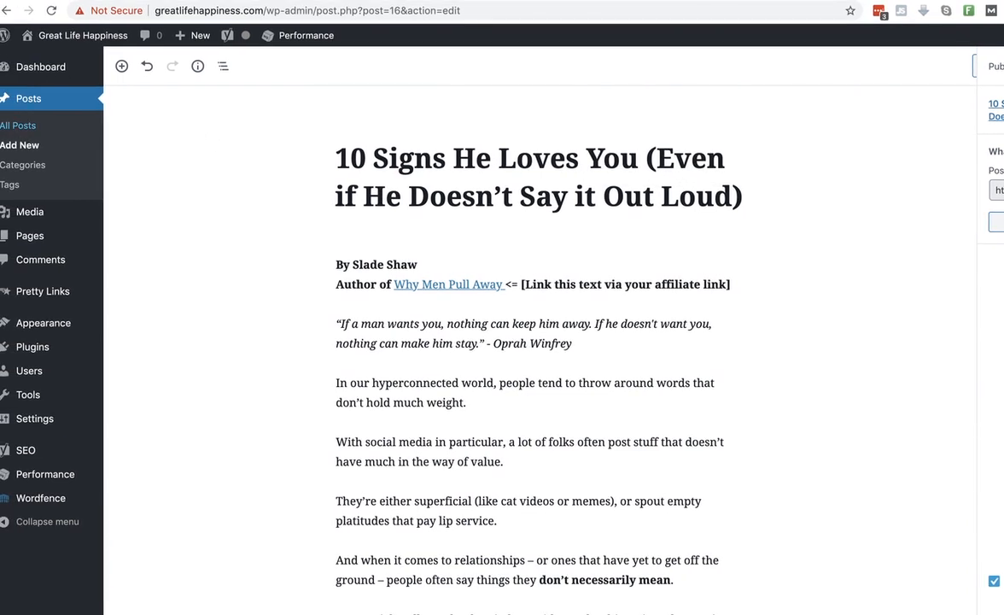
- Show all posts and move the "Hello world!" post to the trash
click(16, 127)
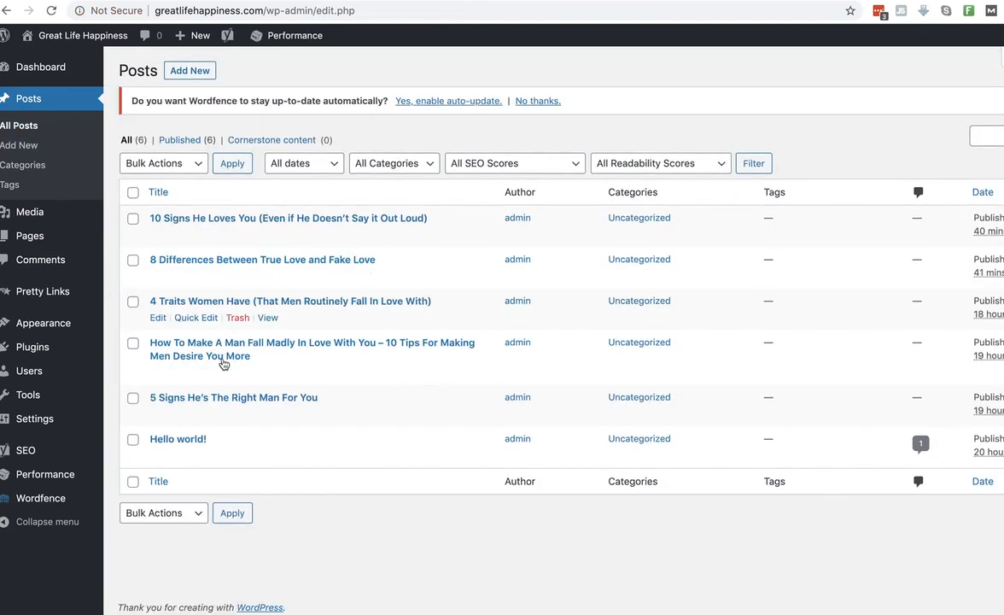
click(132, 440)
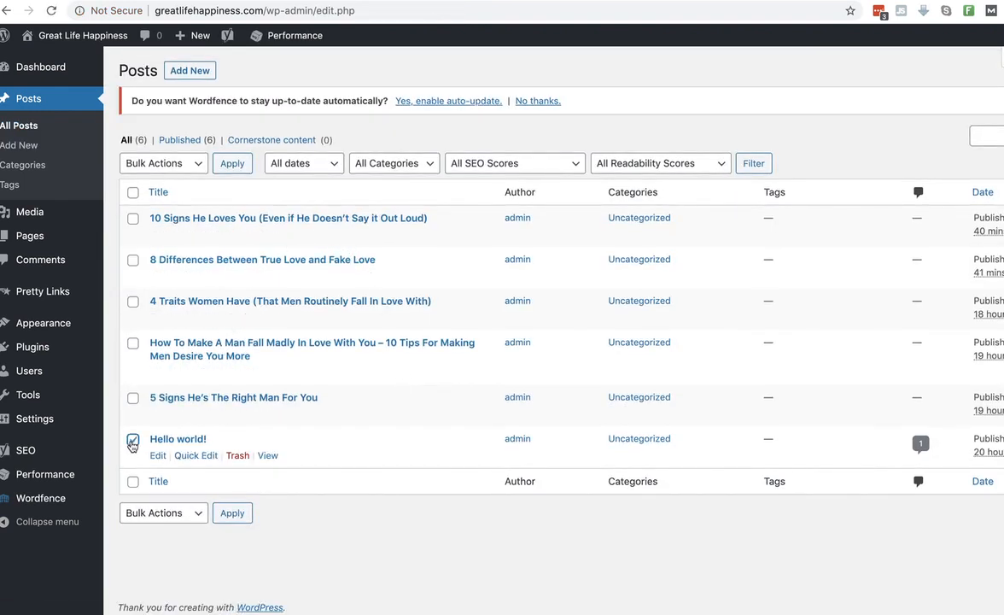
click(238, 458)
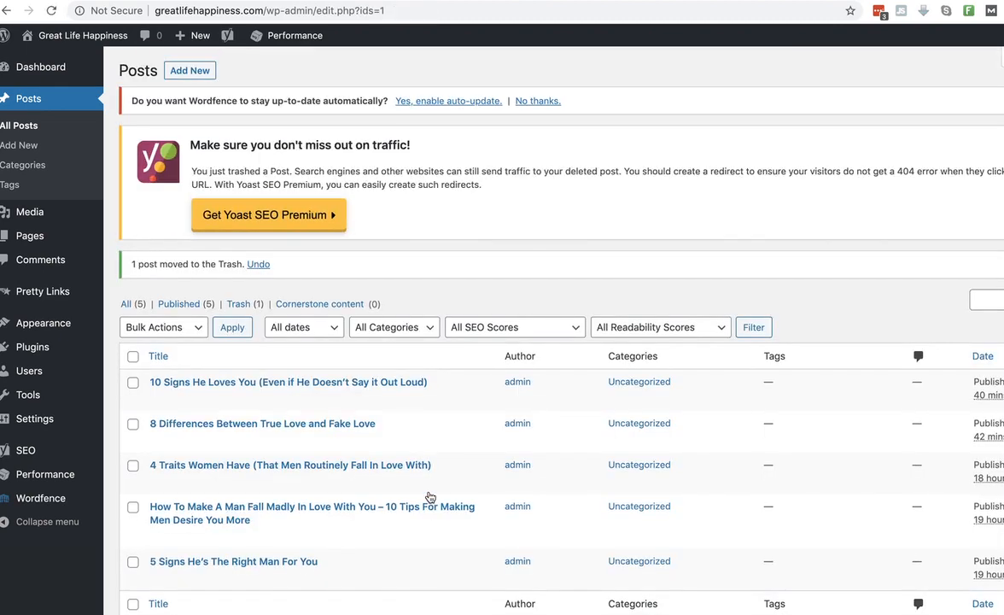
scroll(431, 497, down, 2)
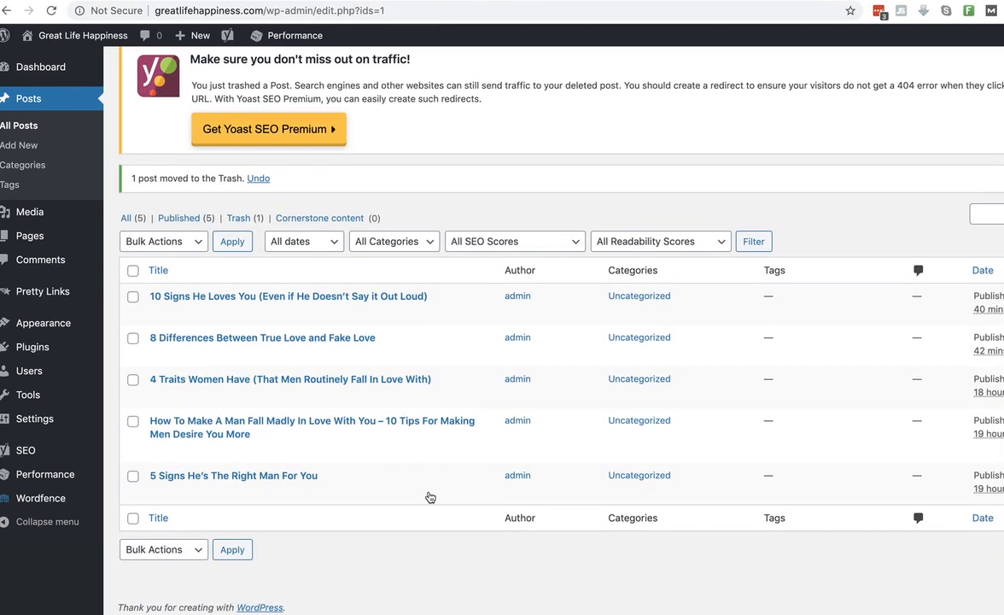
- Start a new Pretty Link in WordPress, and go to the hoplink generator on the Why Men Pull Away affiliate page
mouse_move(51, 291)
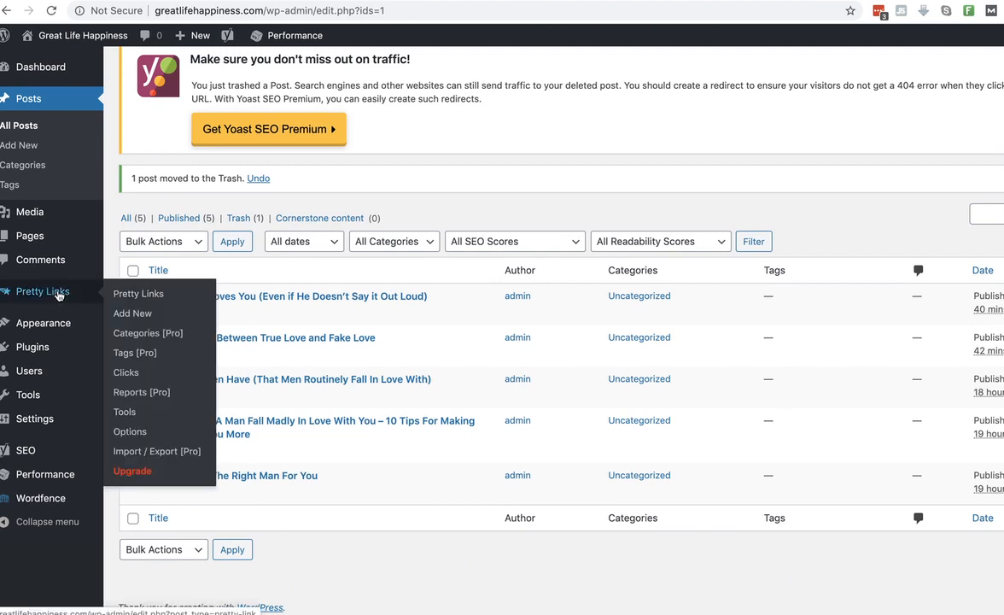
click(129, 314)
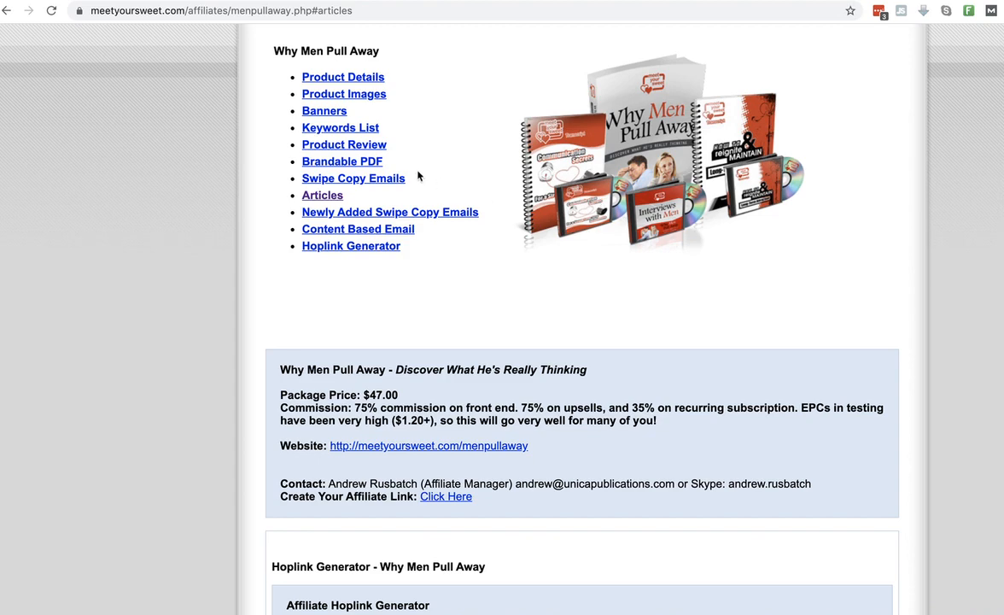
click(338, 247)
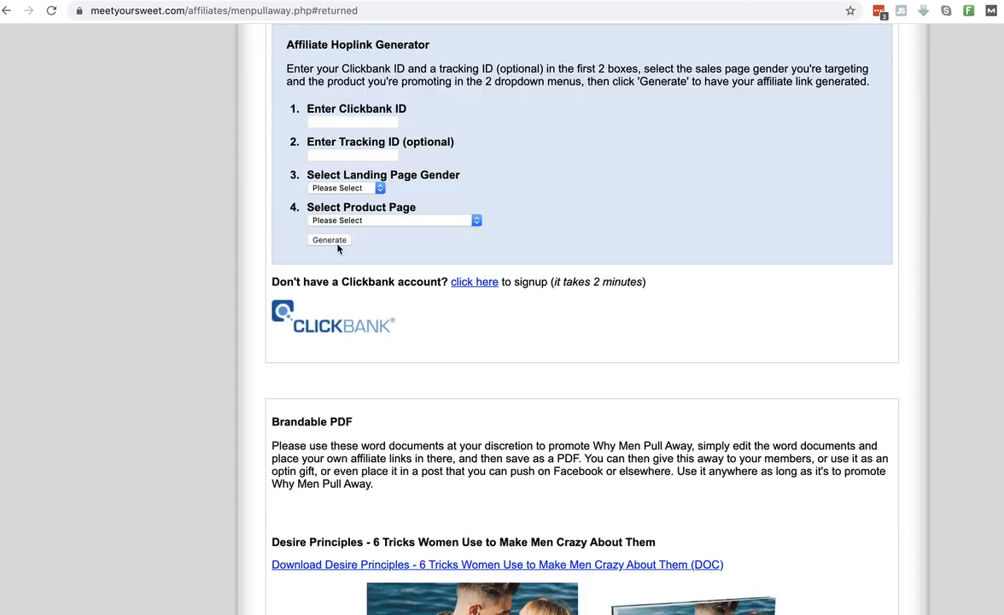
- Enter the Clickbank ID and the tracking ID "blog" in the Affiliate Hoplink Generator
click(352, 123)
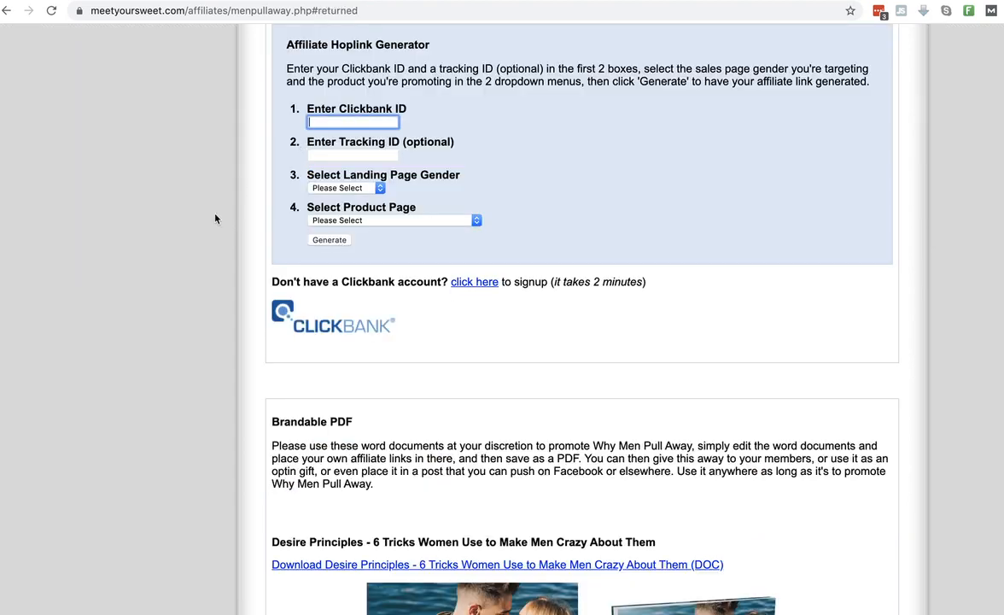
text(adtrack36)
click(323, 151)
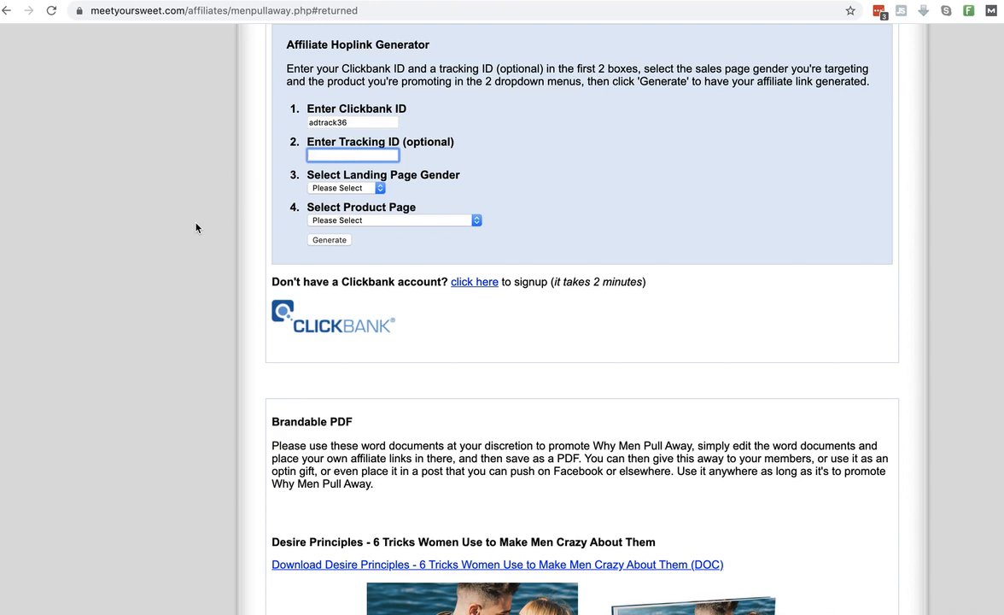
text(blog)
click(420, 188)
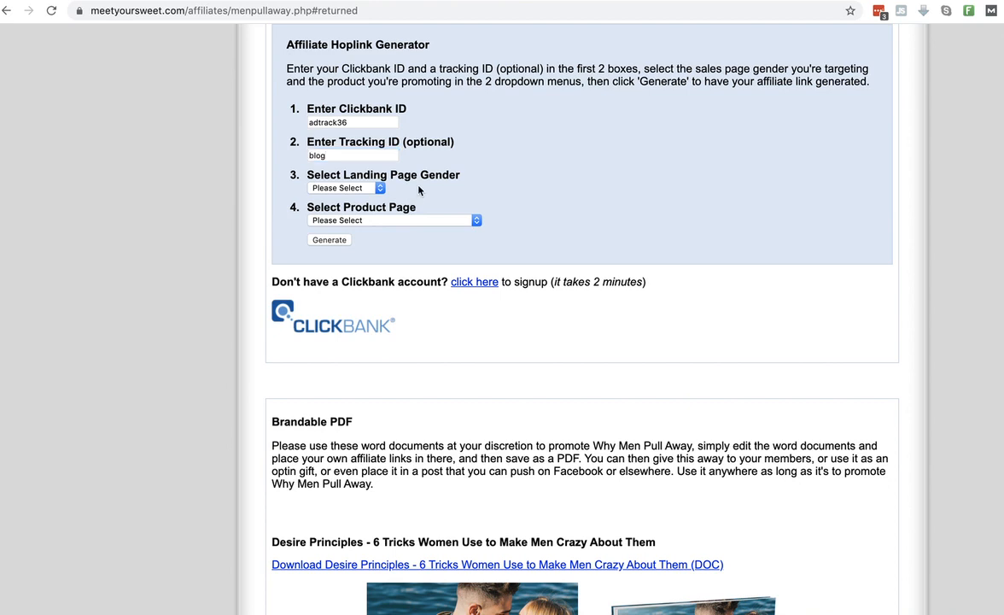
- Generate the affiliate link for the Women landing page gender and the Why Men Pull Away product page
click(332, 190)
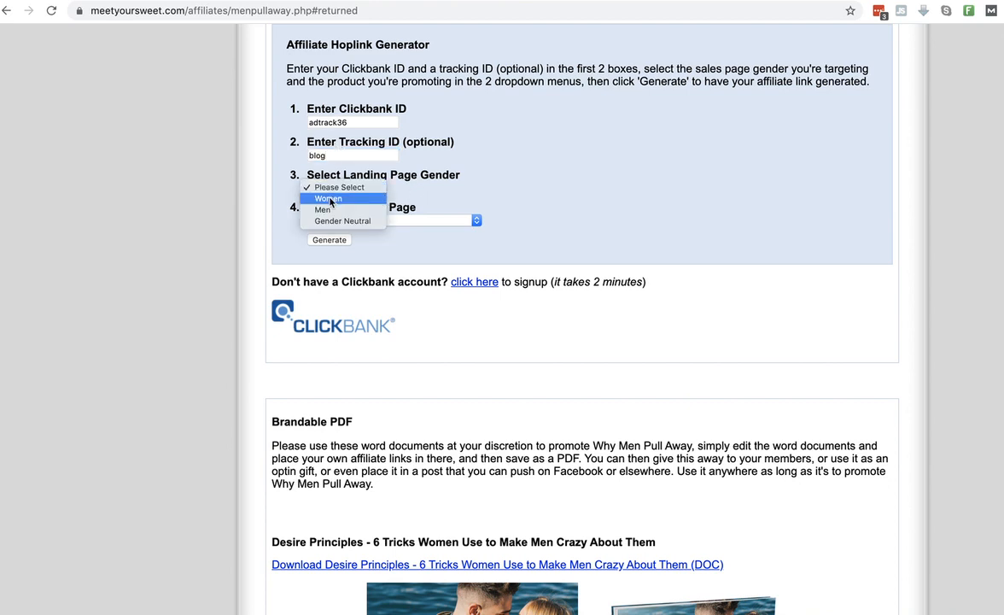
click(330, 201)
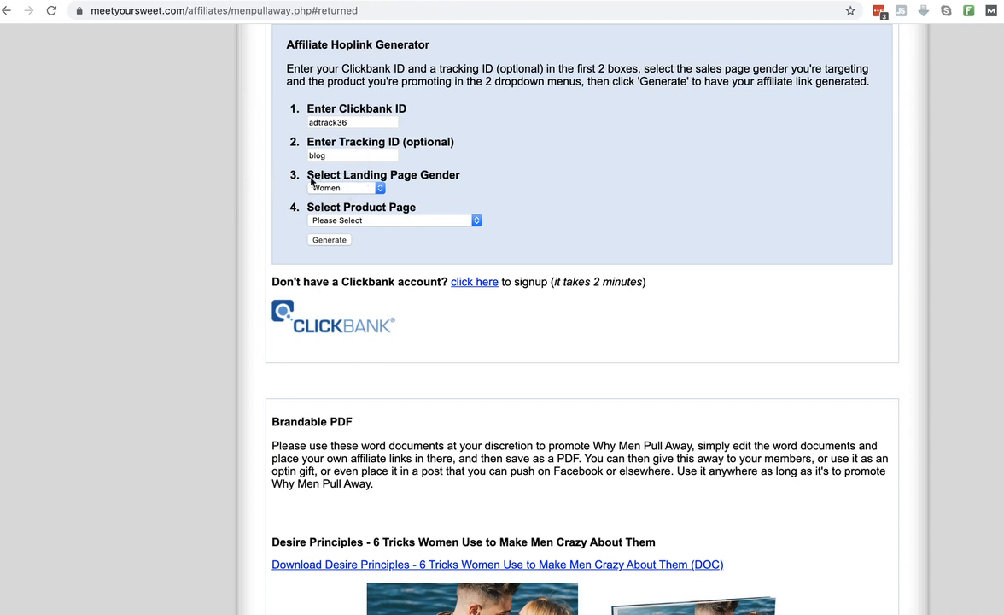
click(345, 222)
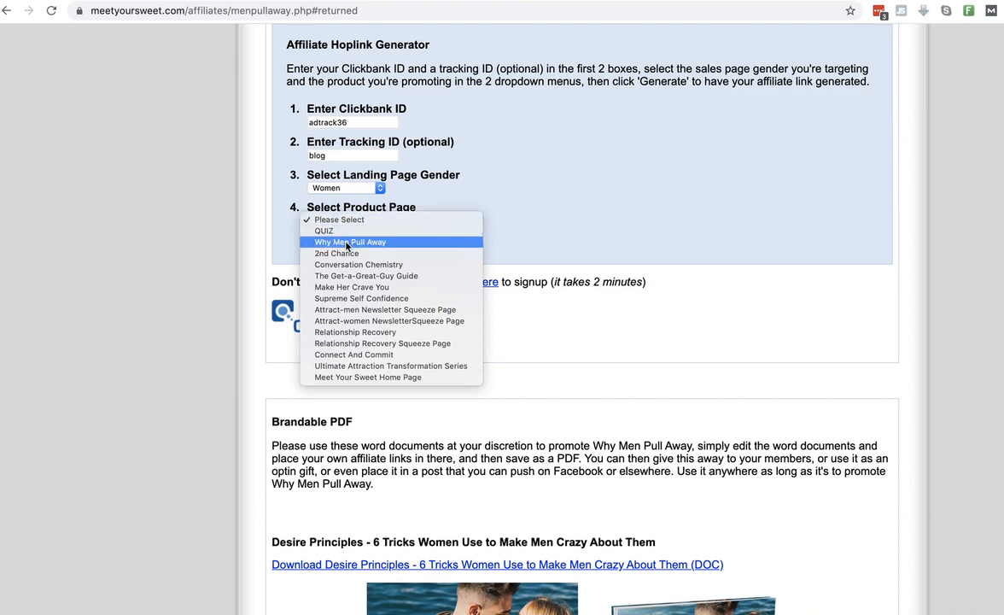
click(346, 243)
click(331, 240)
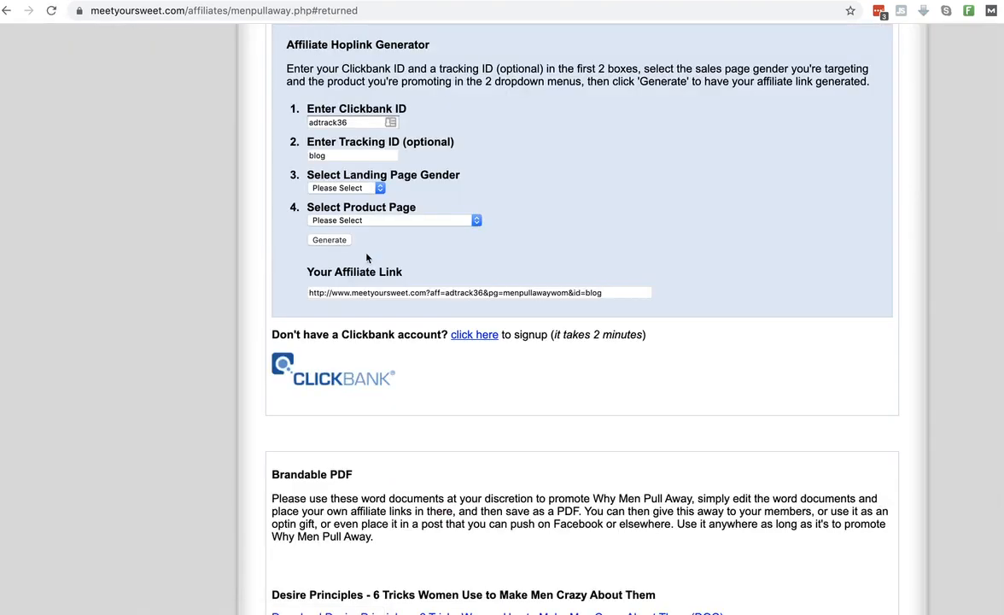
- Copy the generated affiliate link and return to the Add New Pretty Link form in WordPress
drag(622, 294, 273, 293)
key(ctrl+c)
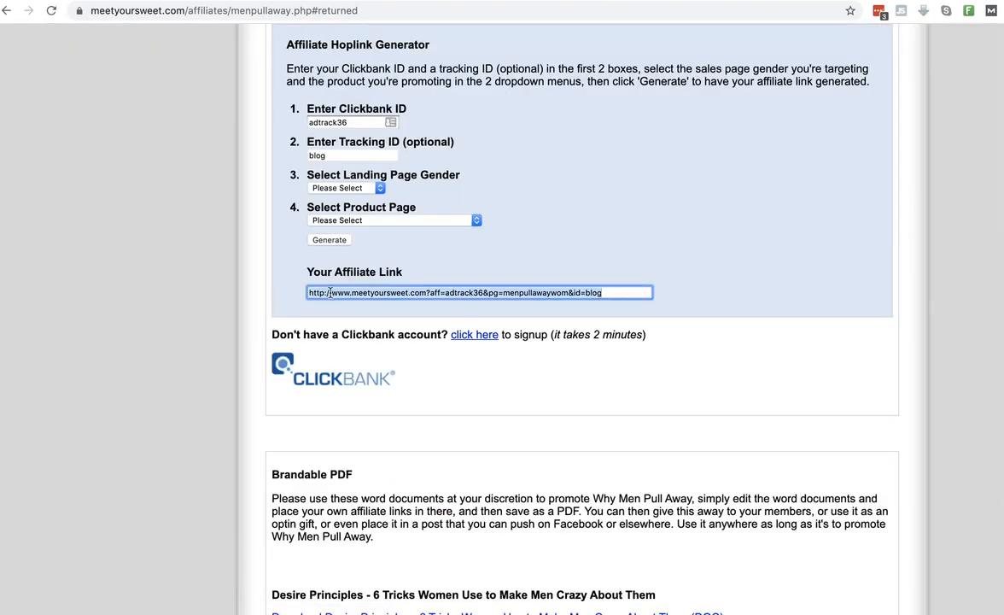
click(564, 331)
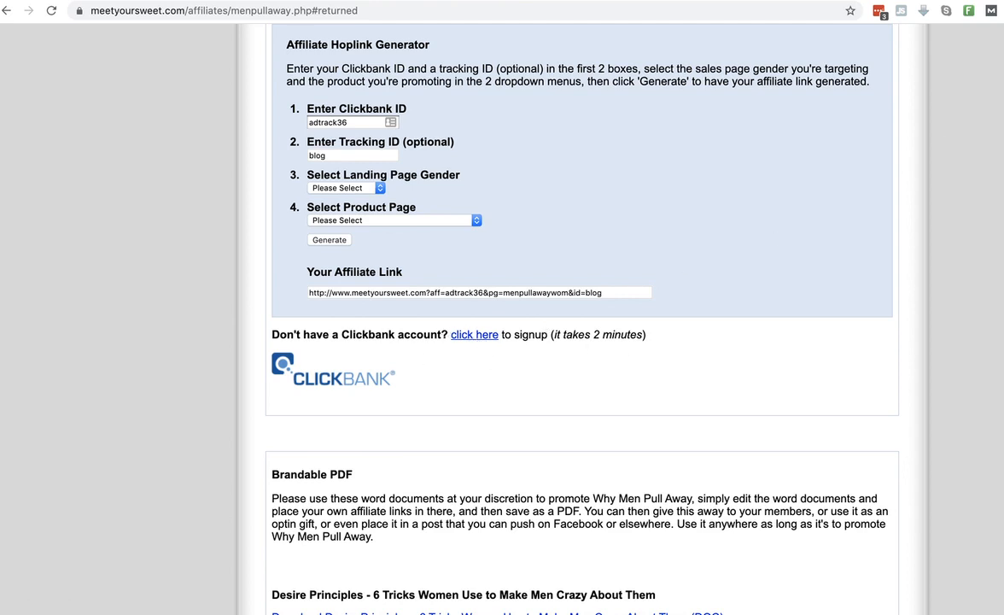
click(890, 1)
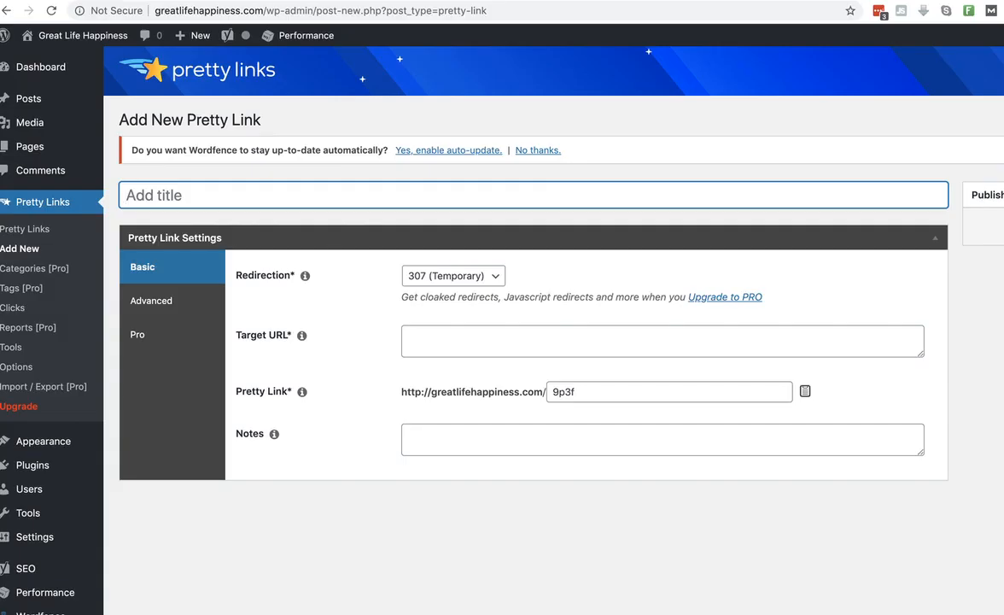
- Set the redirection to 301 (Permanent) and paste the copied affiliate link as the target URL
click(474, 276)
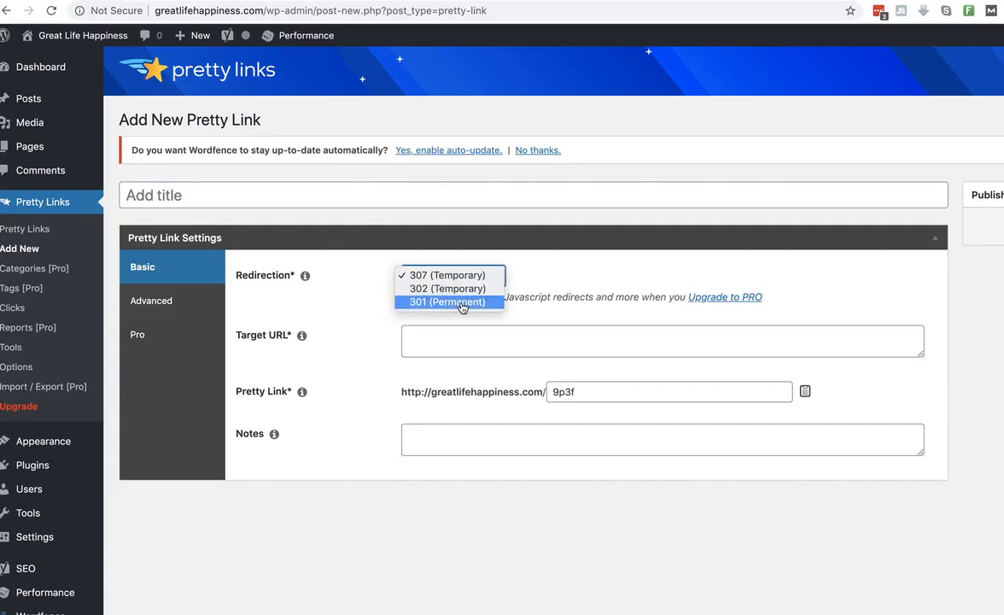
click(461, 303)
click(433, 336)
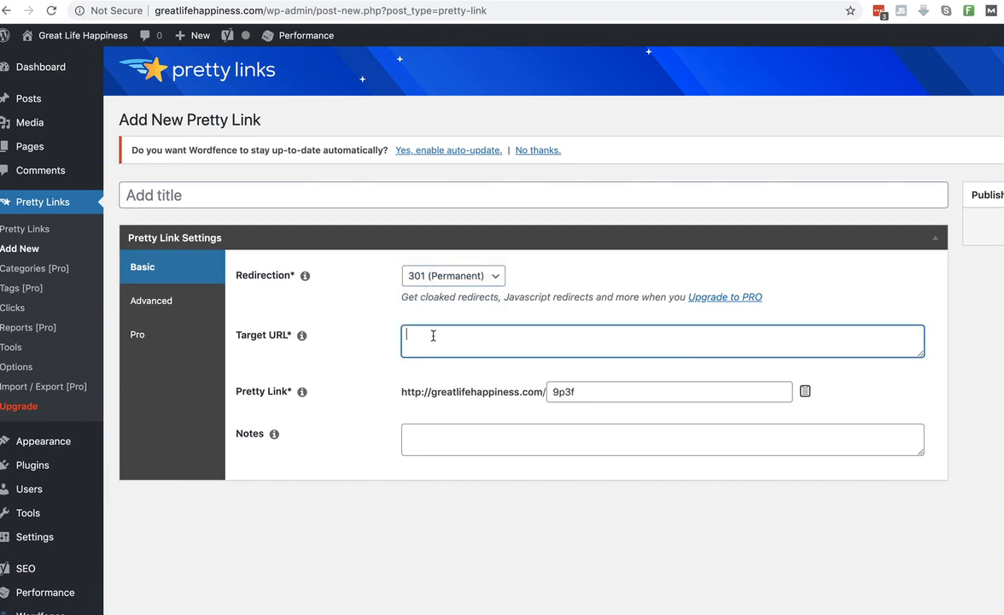
key(ctrl+v)
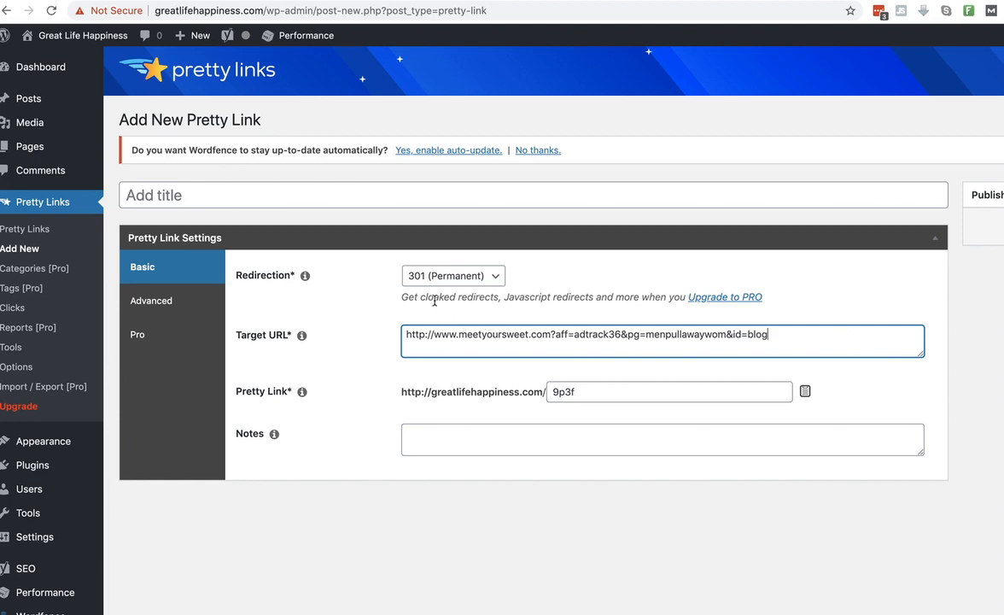
click(398, 275)
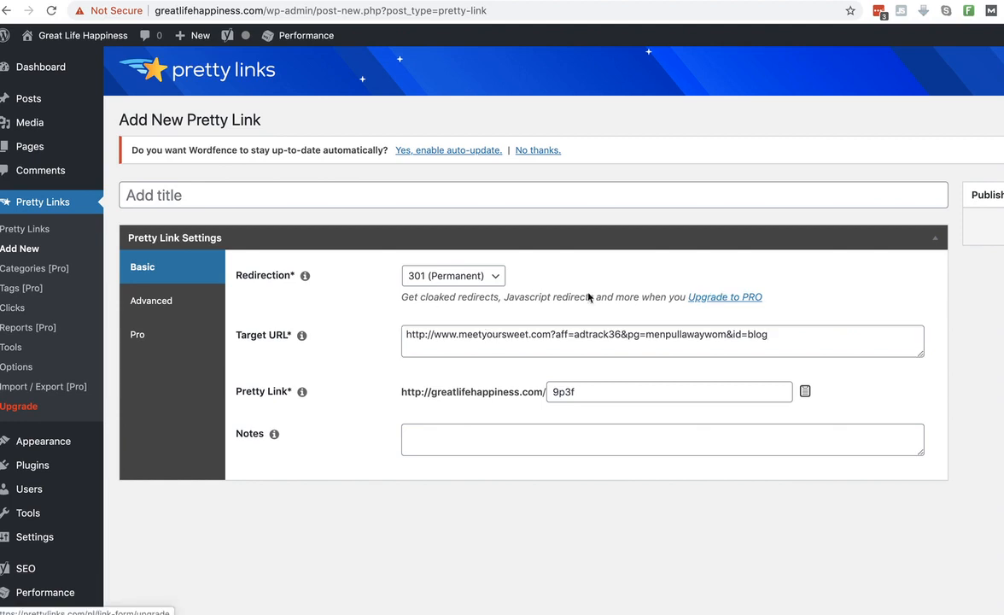
click(721, 298)
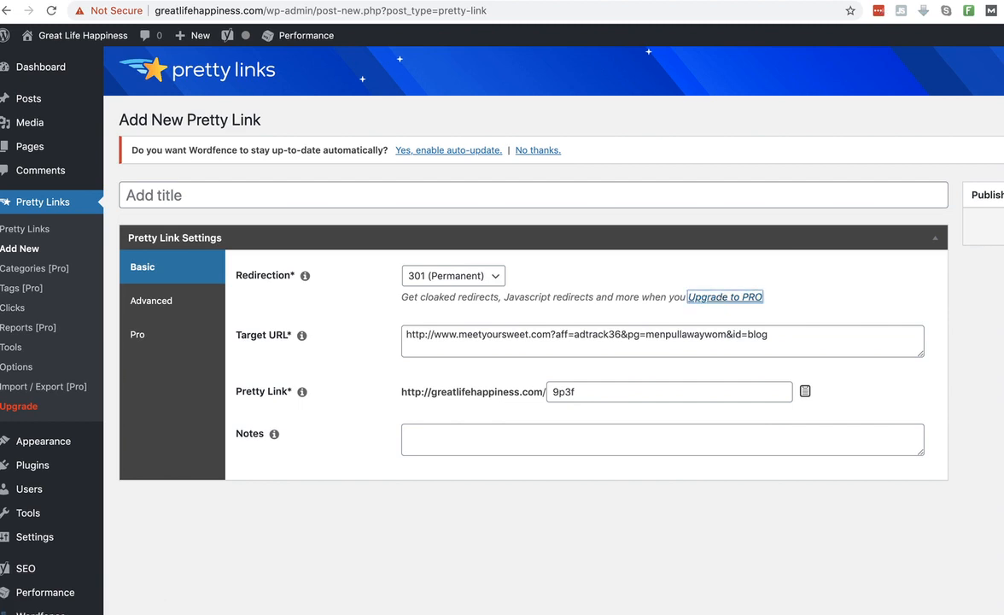
- Replace the Pretty Link slug with "menpullaway" and save the link
drag(594, 393, 538, 392)
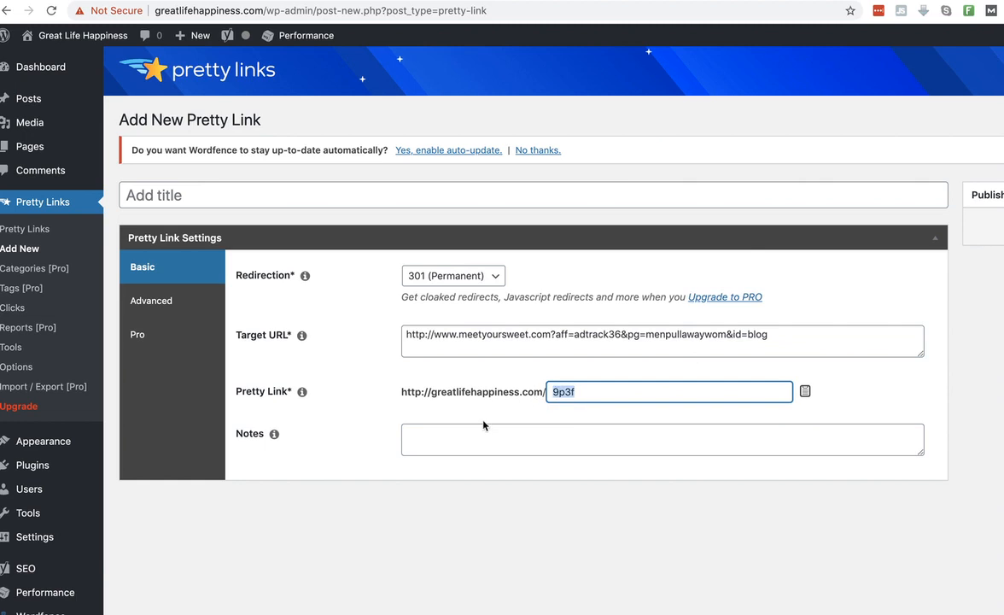
text(menpullaway)
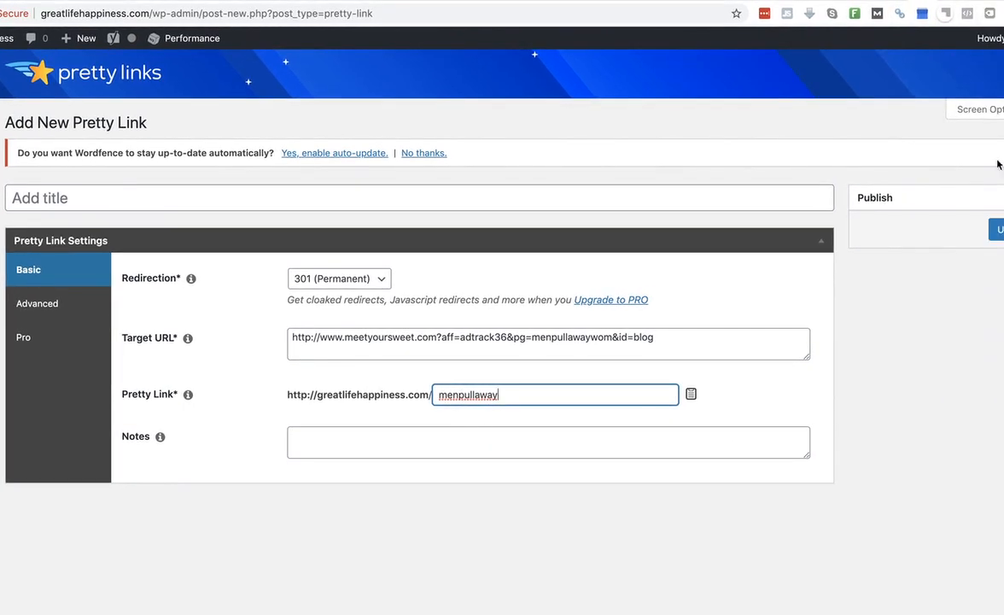
click(998, 232)
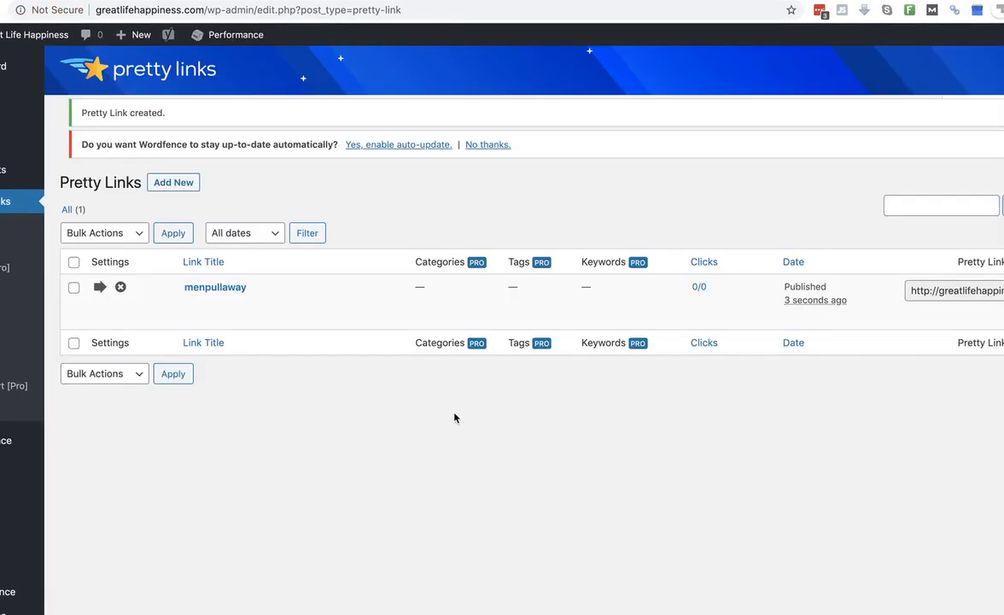
- Copy the URL of the menpullaway pretty link and load it in the browser to test the redirect
mouse_move(240, 317)
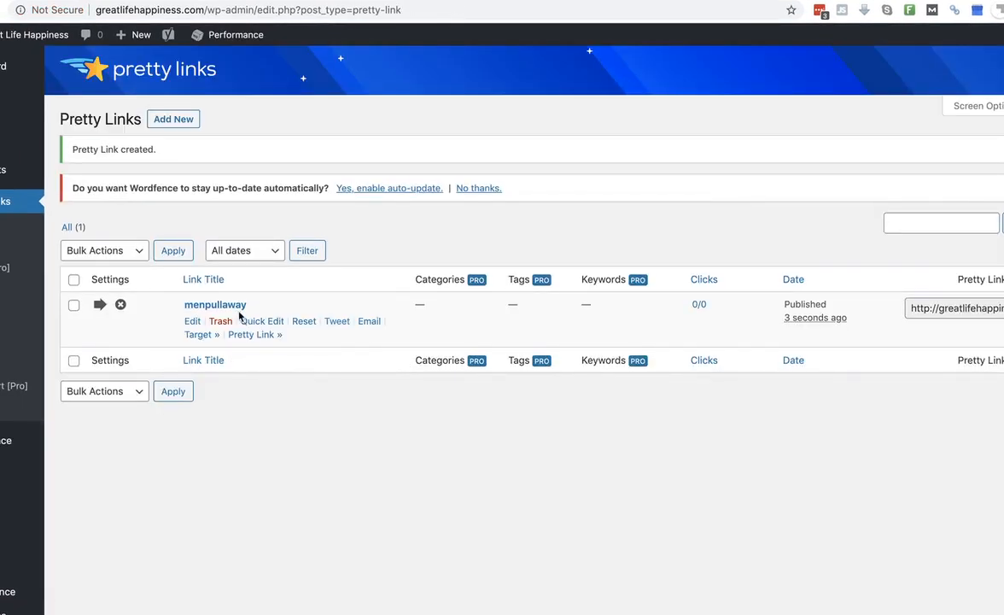
click(908, 308)
key(ctrl+c)
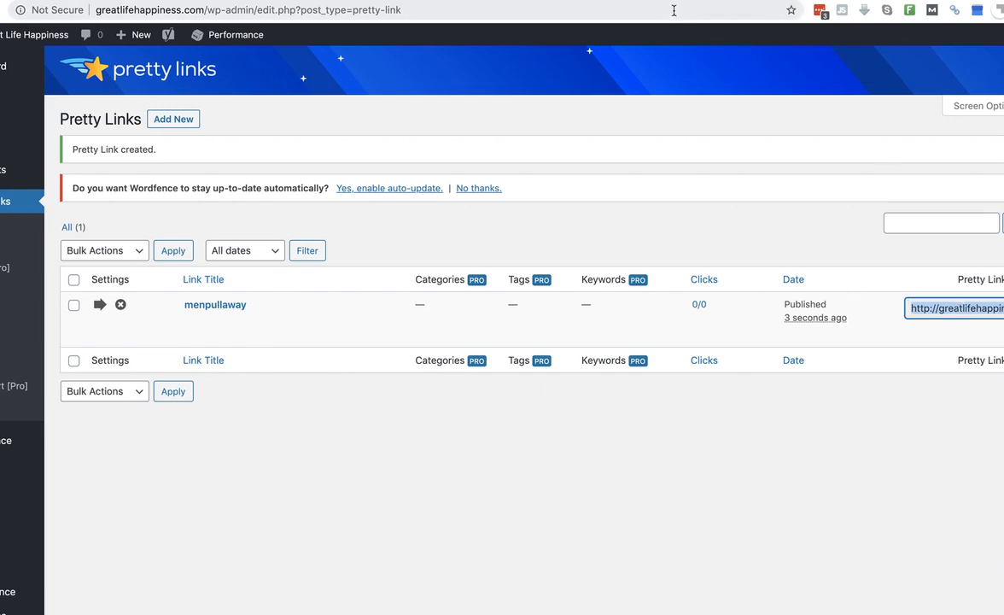
click(622, 9)
key(ctrl+v)
key(Return)
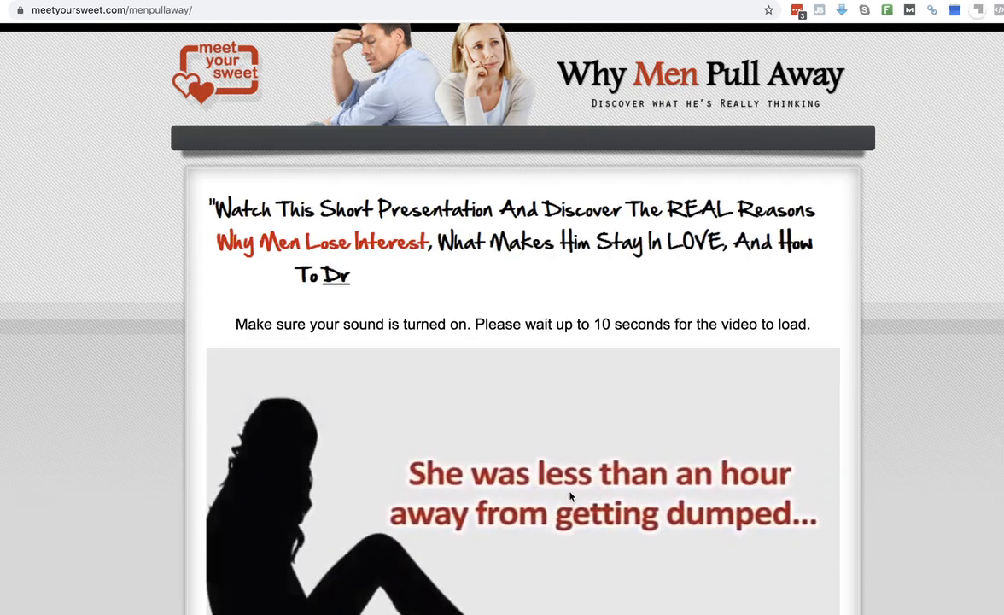
- Pause the sales page video and look through the page down to the expert testimonials
click(510, 510)
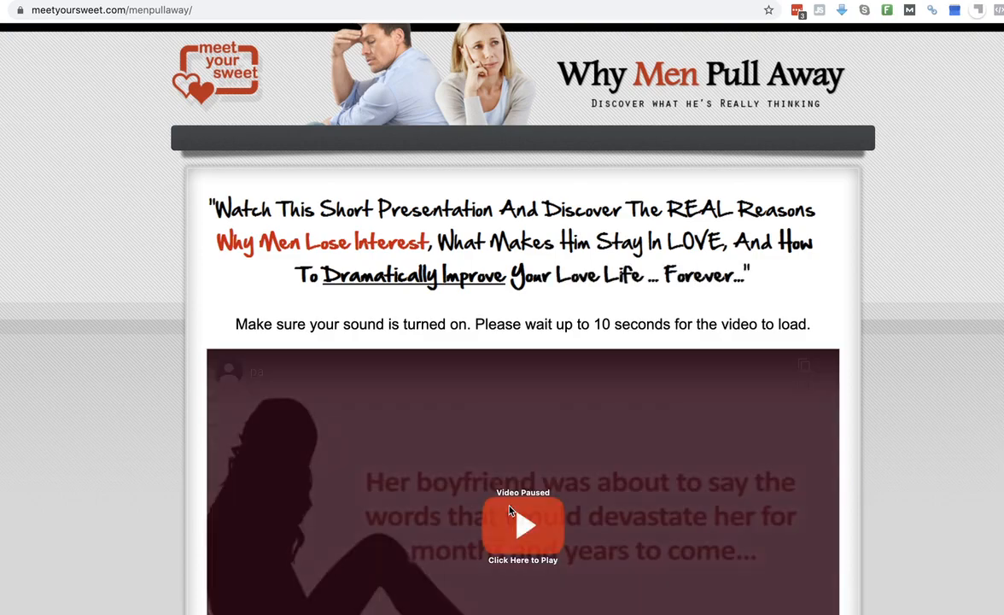
scroll(510, 511, down, 8)
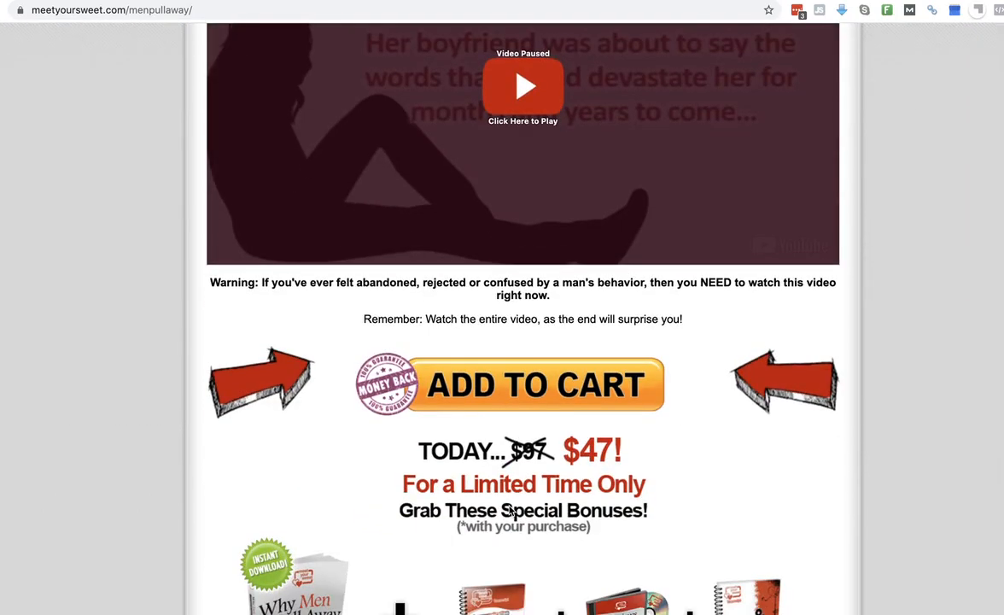
scroll(509, 511, down, 10)
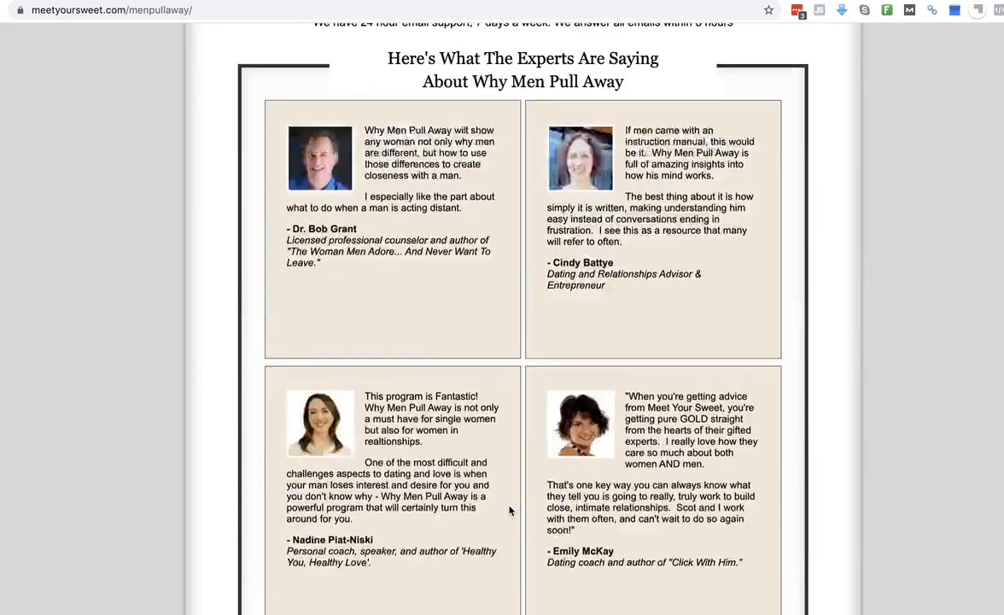
scroll(510, 510, up, 20)
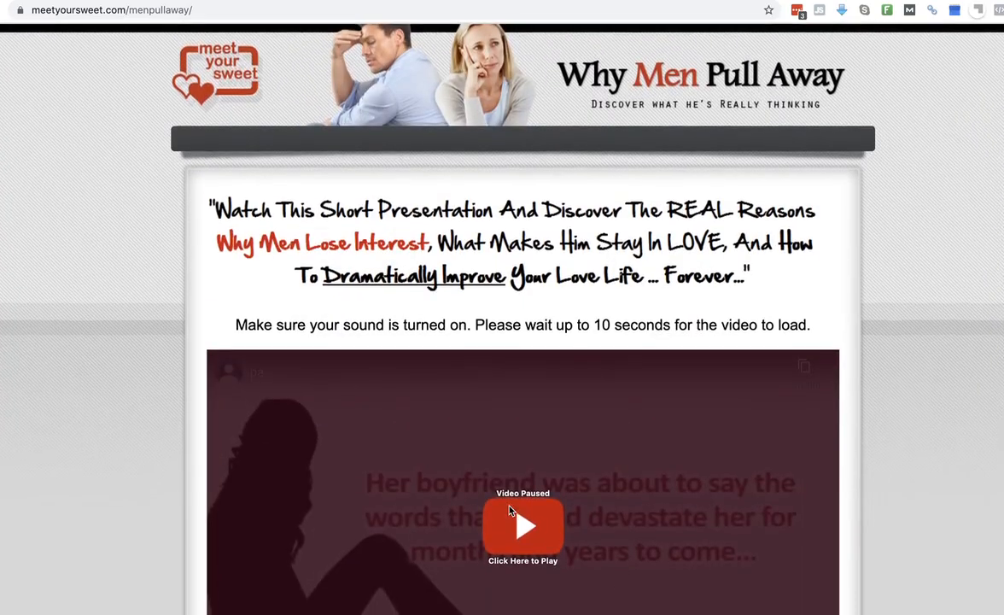
- Leave the sales page and return to the Why Men Pull Away hoplink generator
click(216, 72)
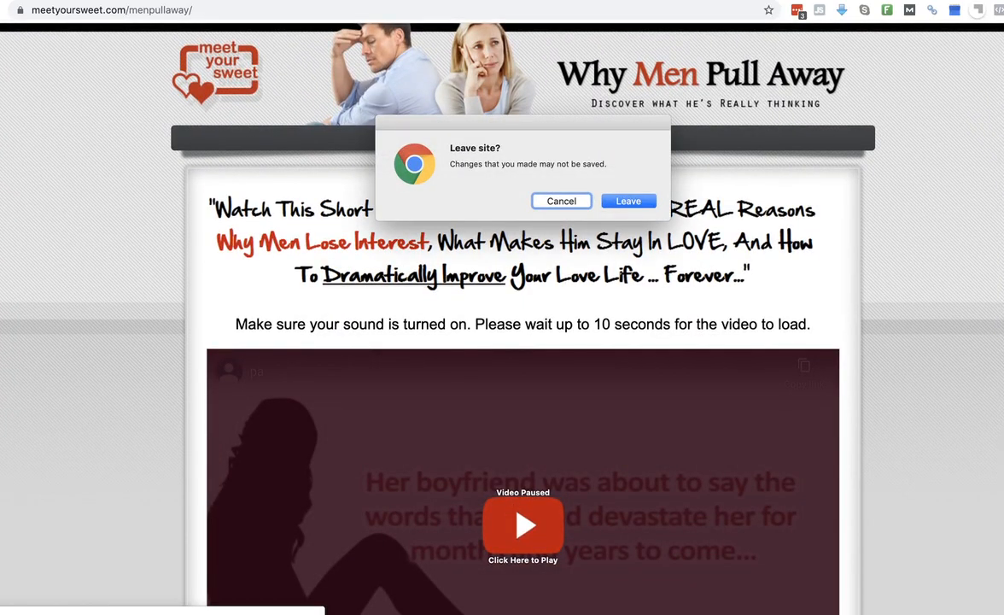
click(628, 202)
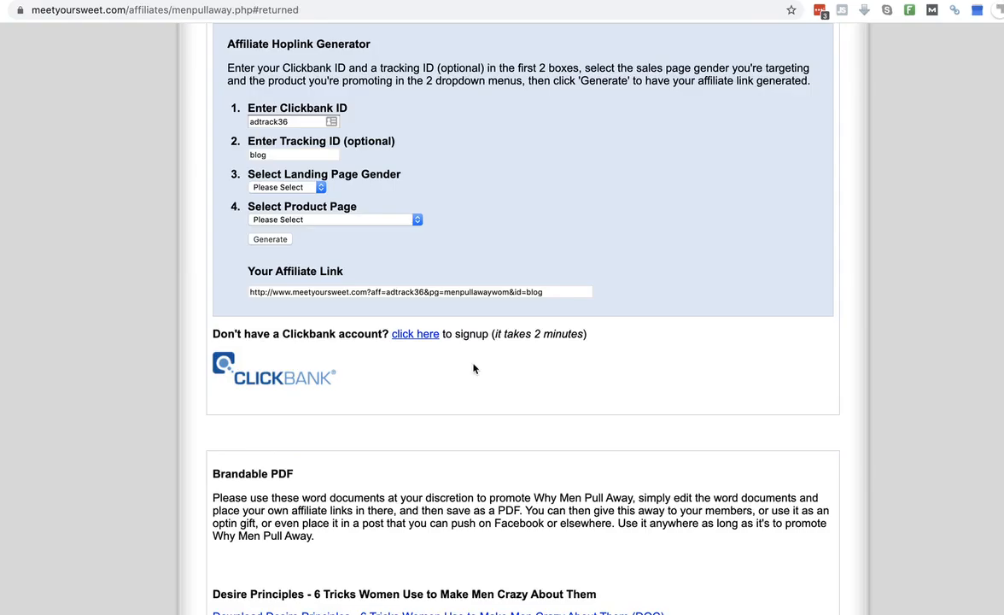
scroll(473, 370, up, 2)
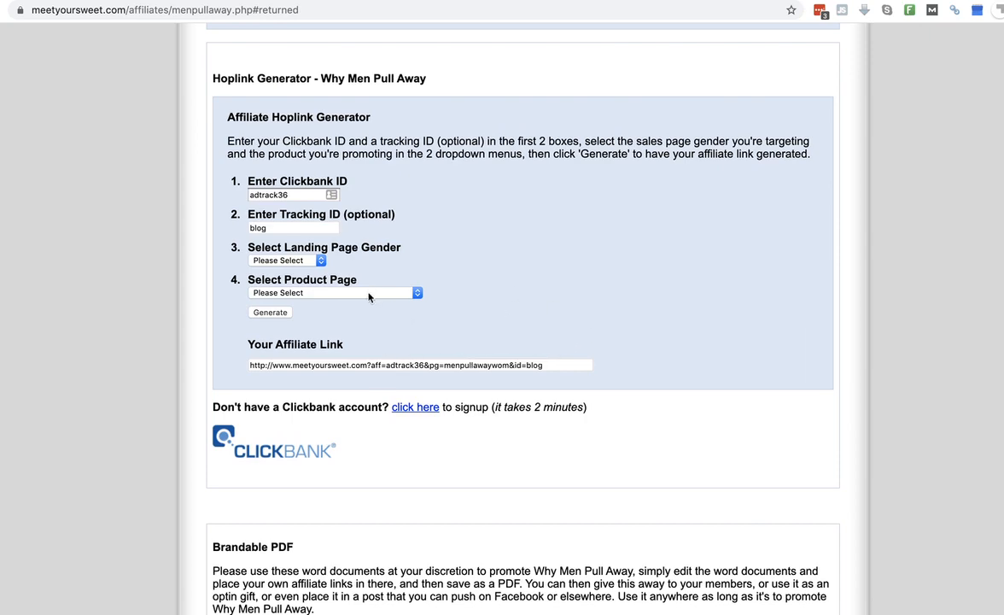
- Switch to the WordPress admin and open the post "10 Signs He Loves You (Even if He Doesn't Say it Out Loud)" for editing
scroll(498, 308, up, 5)
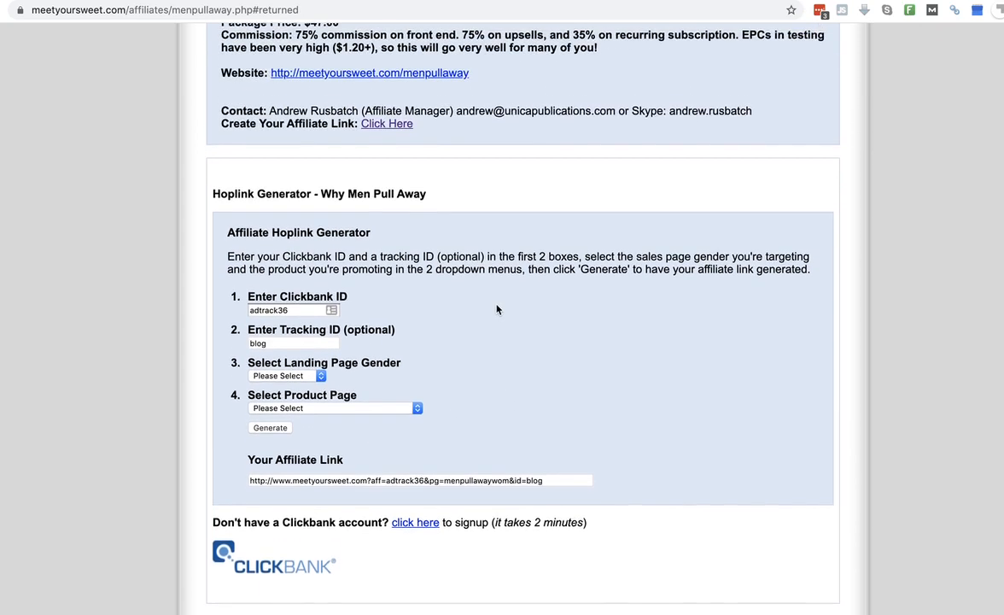
scroll(497, 309, down, 2)
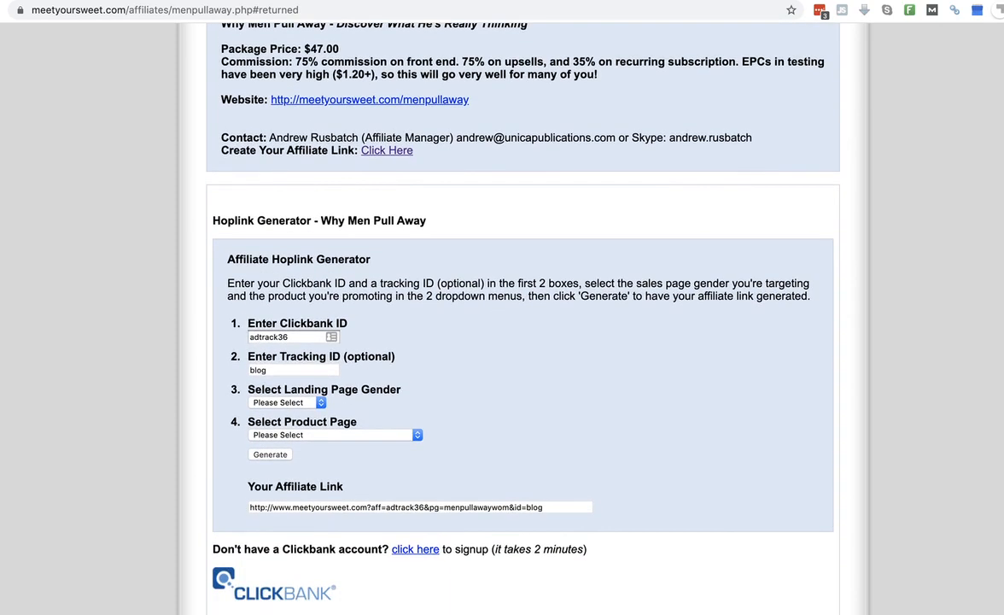
click(982, 3)
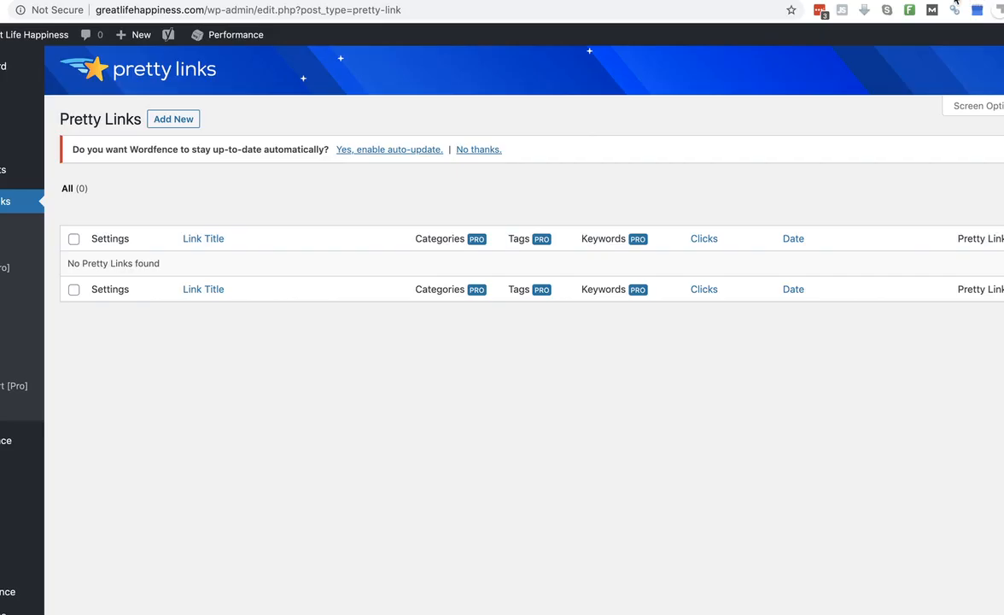
click(958, 3)
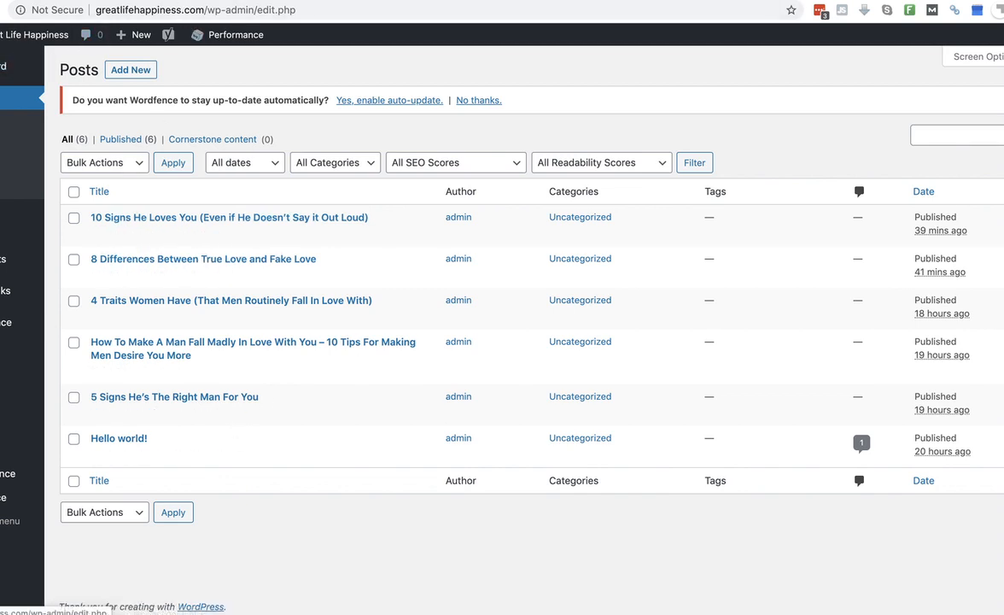
click(139, 220)
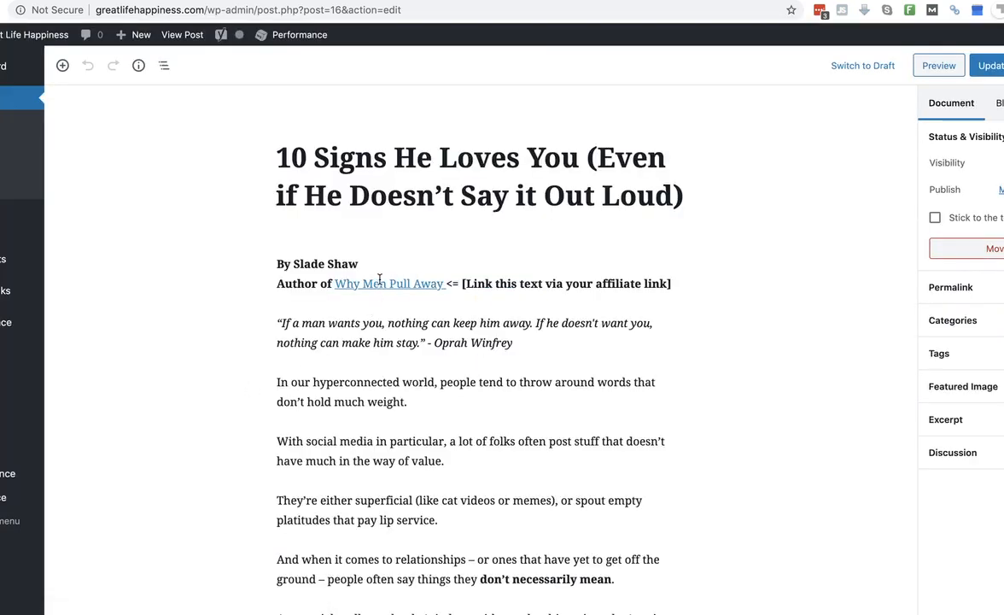
- Delete the "<= [Link this text via your affiliate link]" note from the byline and remove the existing link from "Why Men Pull Away"
drag(672, 283, 447, 284)
key(BackSpace)
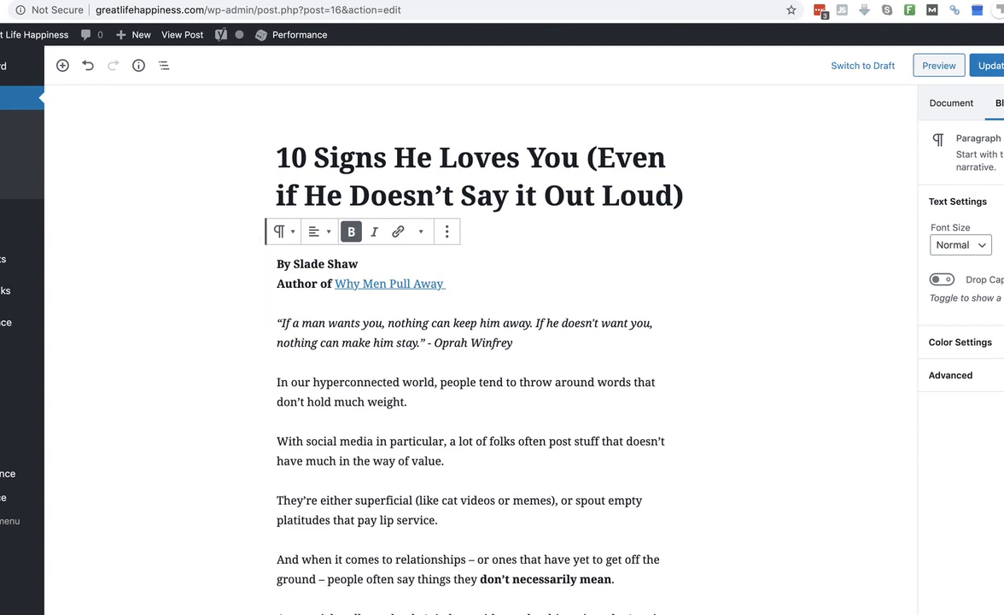
click(377, 280)
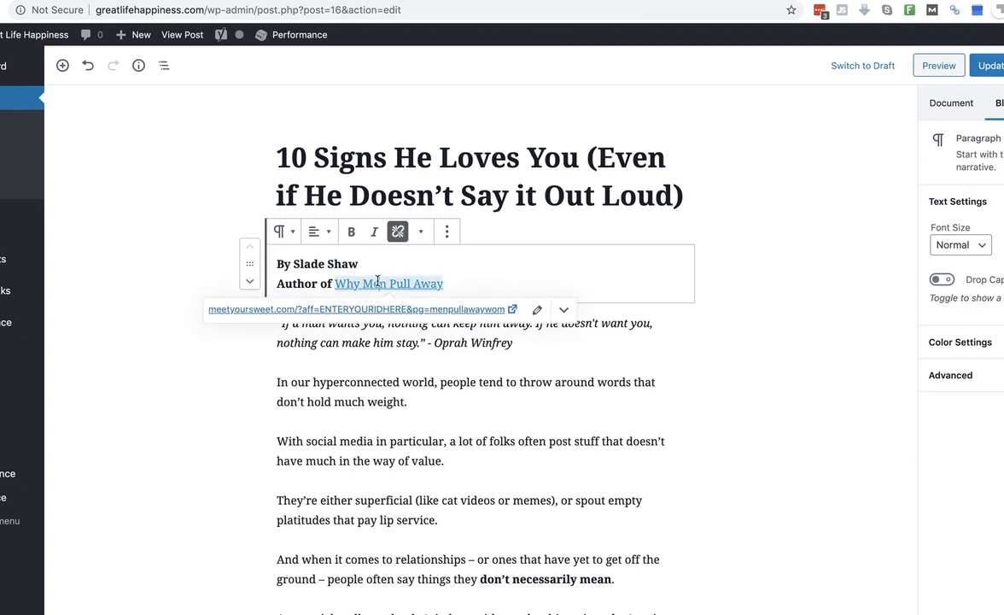
click(397, 234)
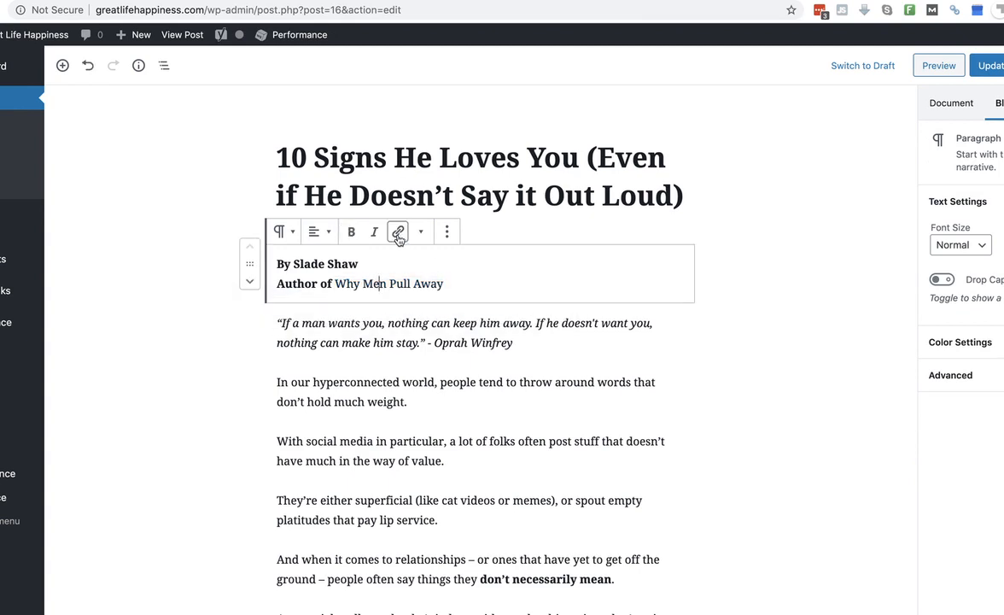
drag(443, 283, 333, 286)
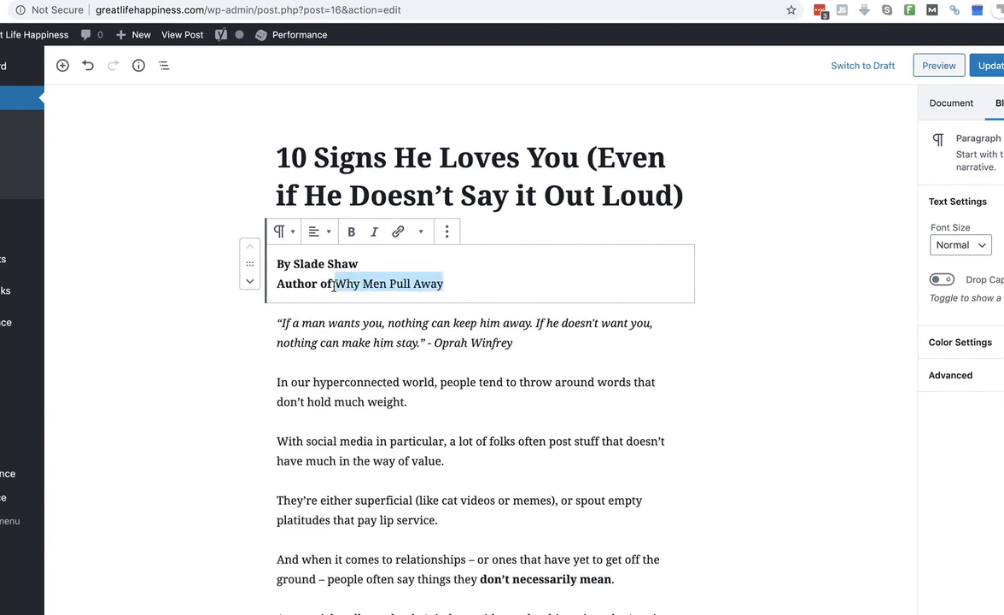
click(398, 232)
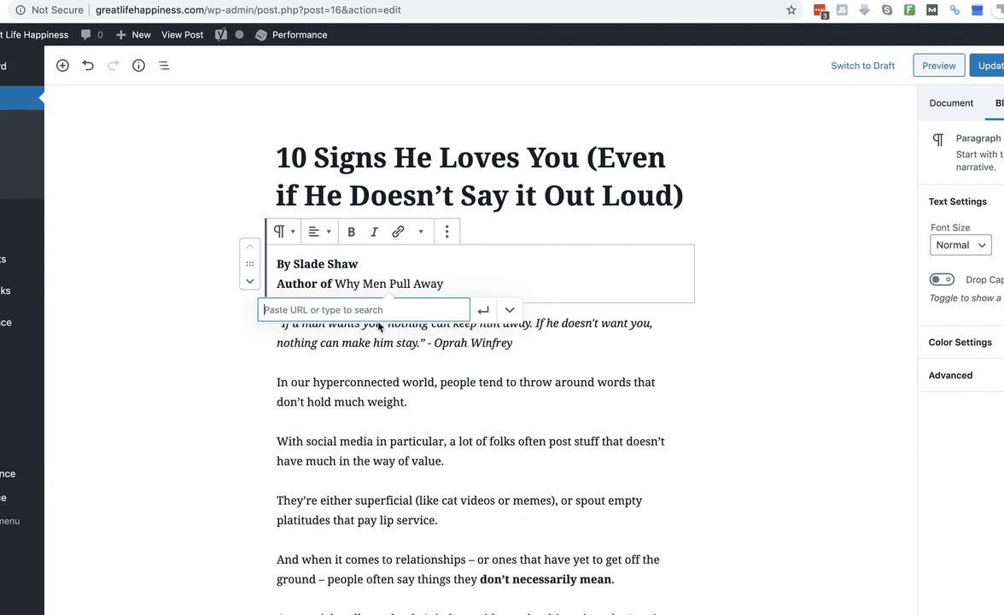
text(h)
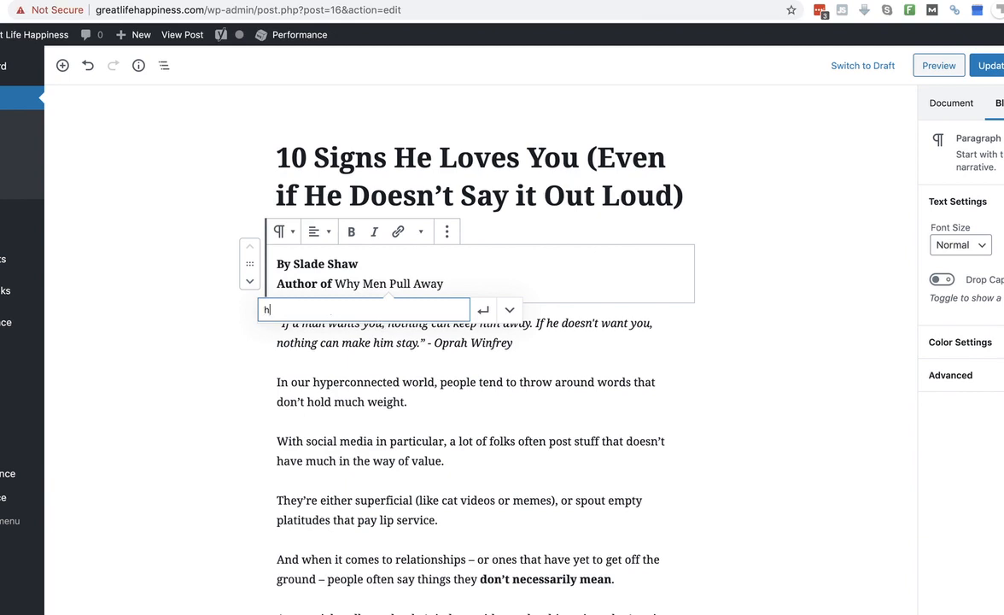
text(ttp://www.greatlifehappines)
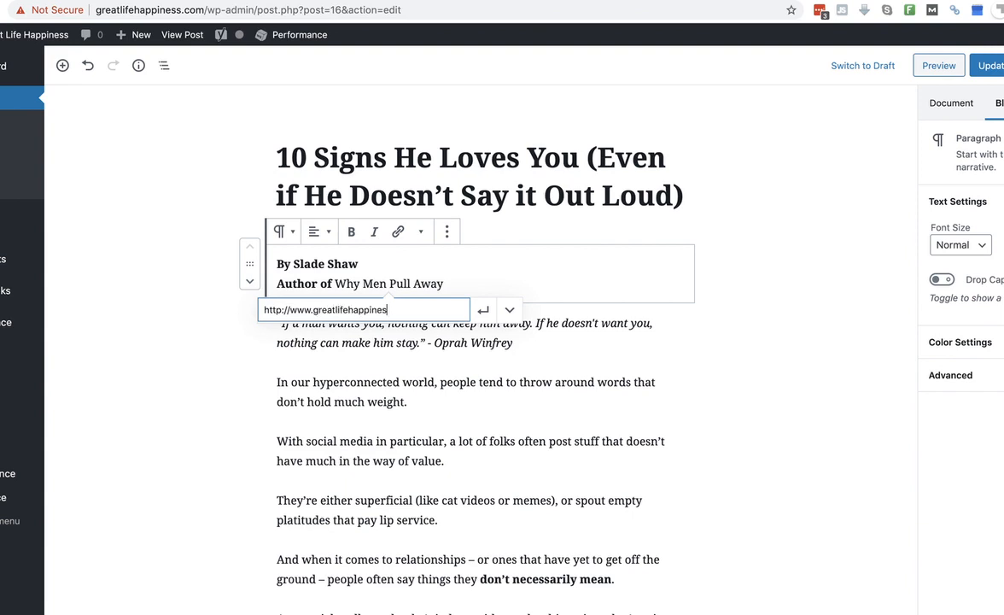
text(s.com/menpullaway)
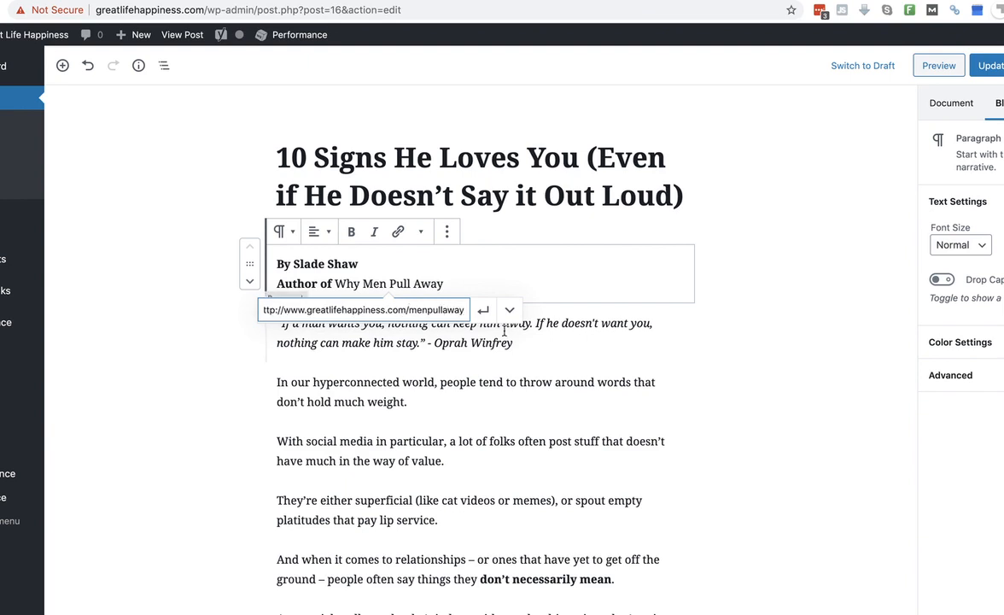
click(483, 312)
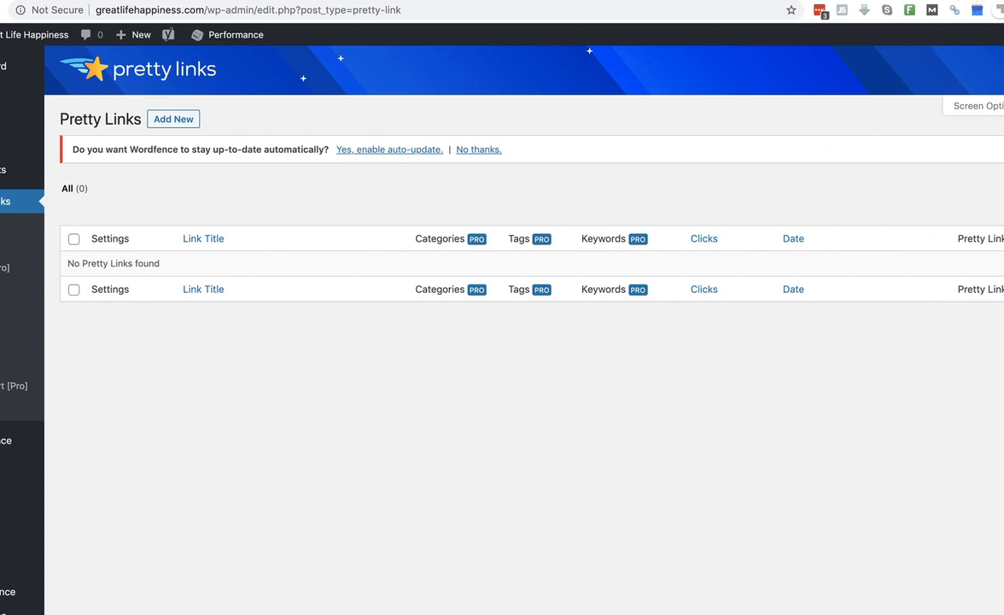
- Reload the Pretty Links list and check the URL of the menpullaway link
click(581, 8)
click(581, 8)
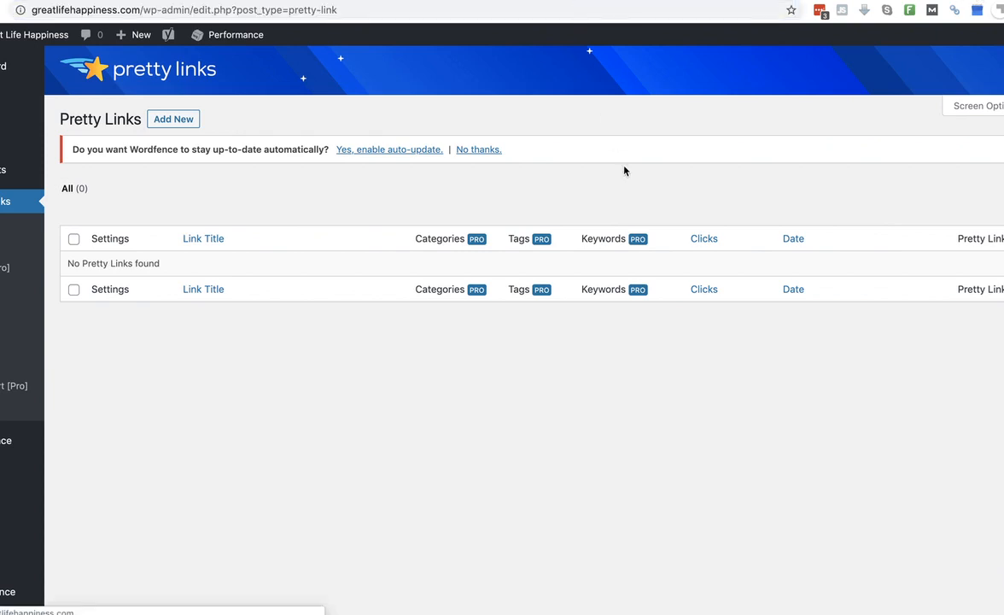
key(Return)
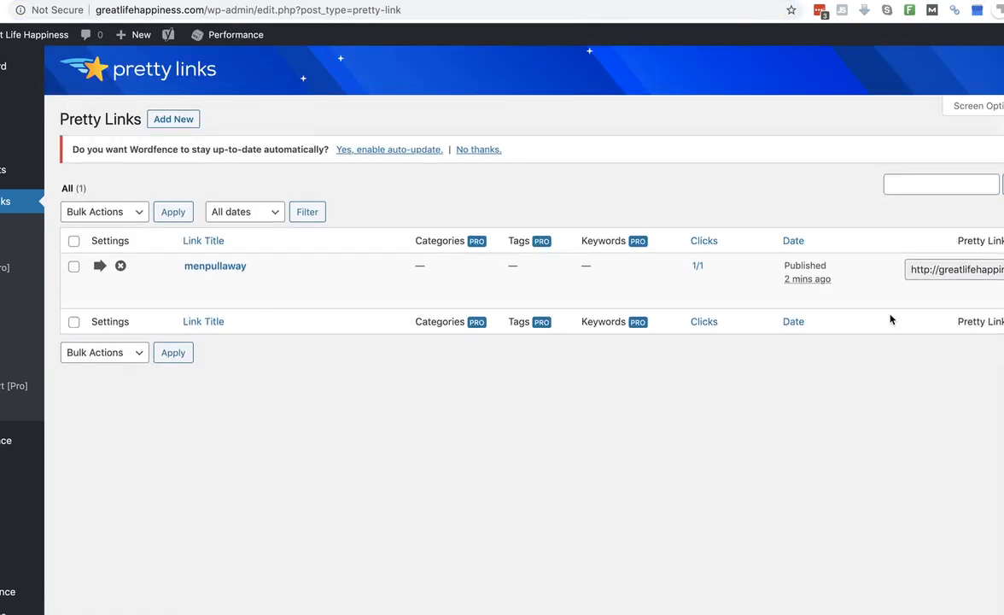
click(955, 270)
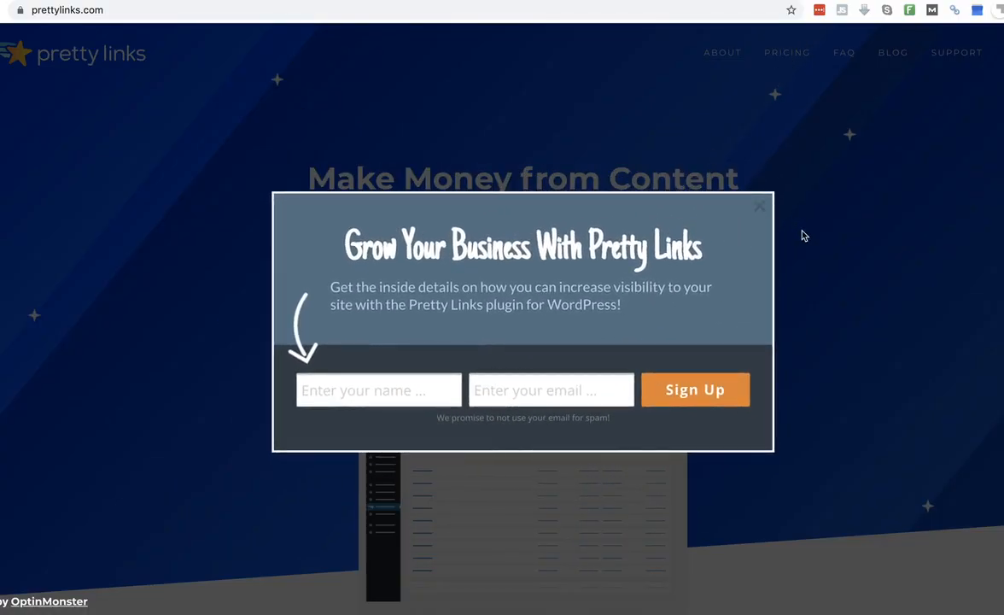
- Dismiss the sign-up popup on prettylinks.com and review the prices and features of the pricing plans
click(803, 236)
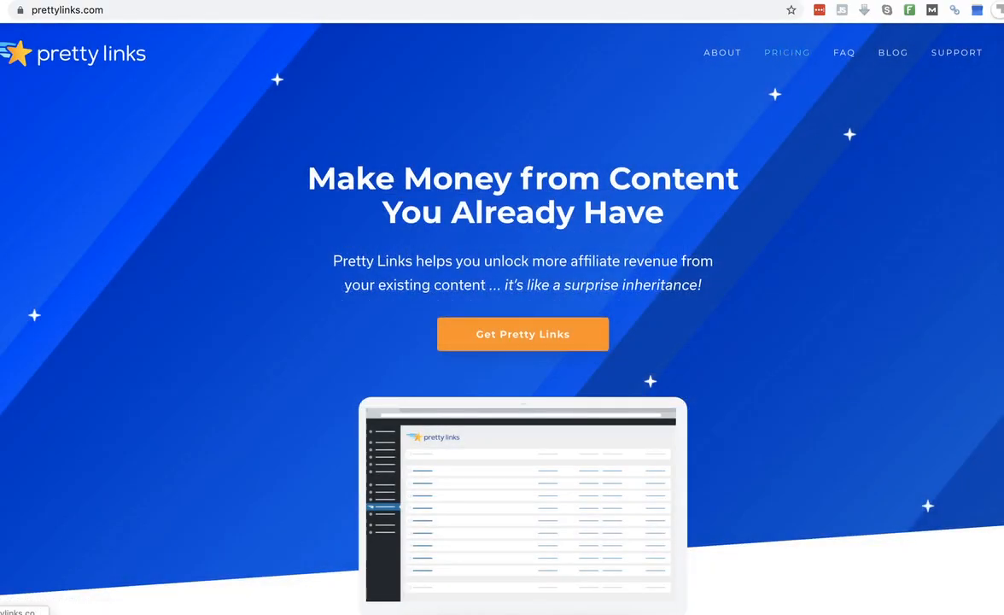
click(787, 53)
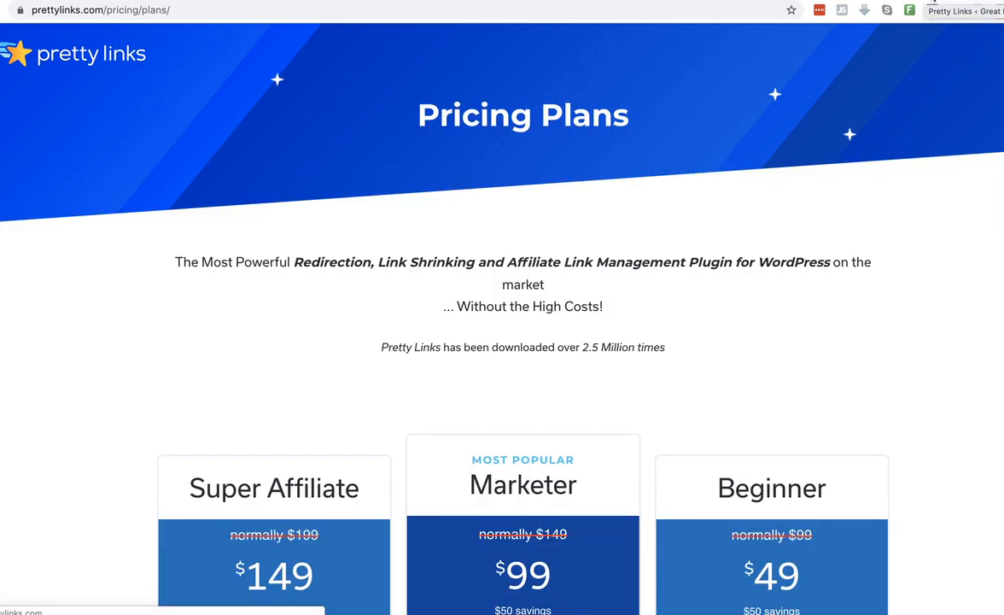
scroll(769, 319, down, 3)
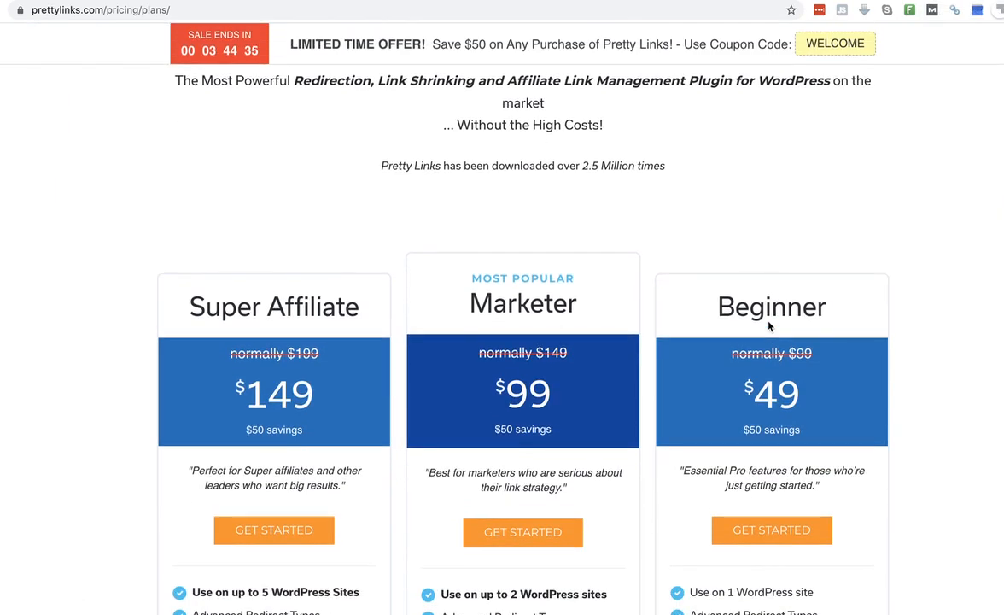
scroll(629, 417, down, 4)
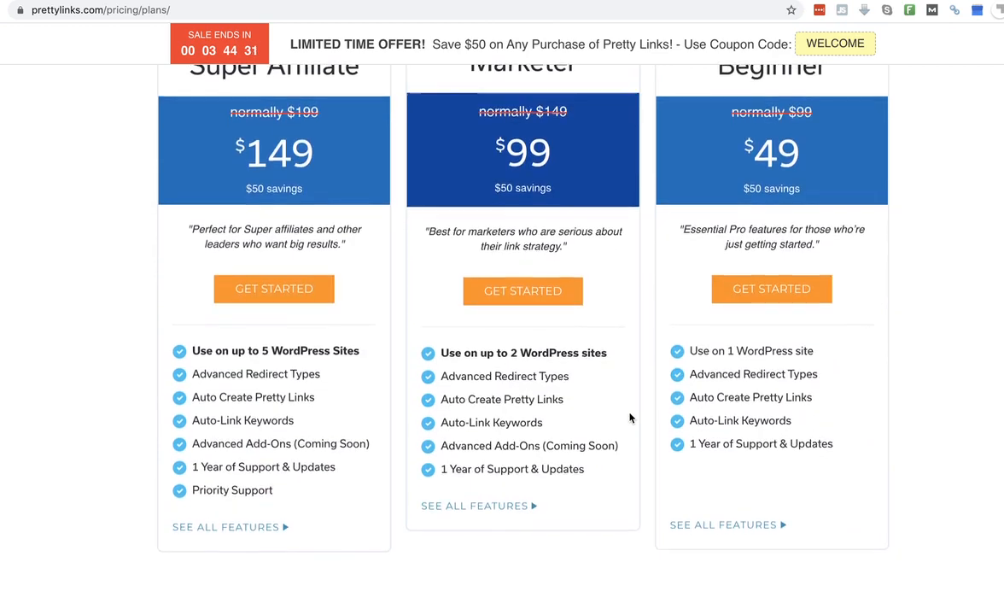
scroll(629, 416, up, 1)
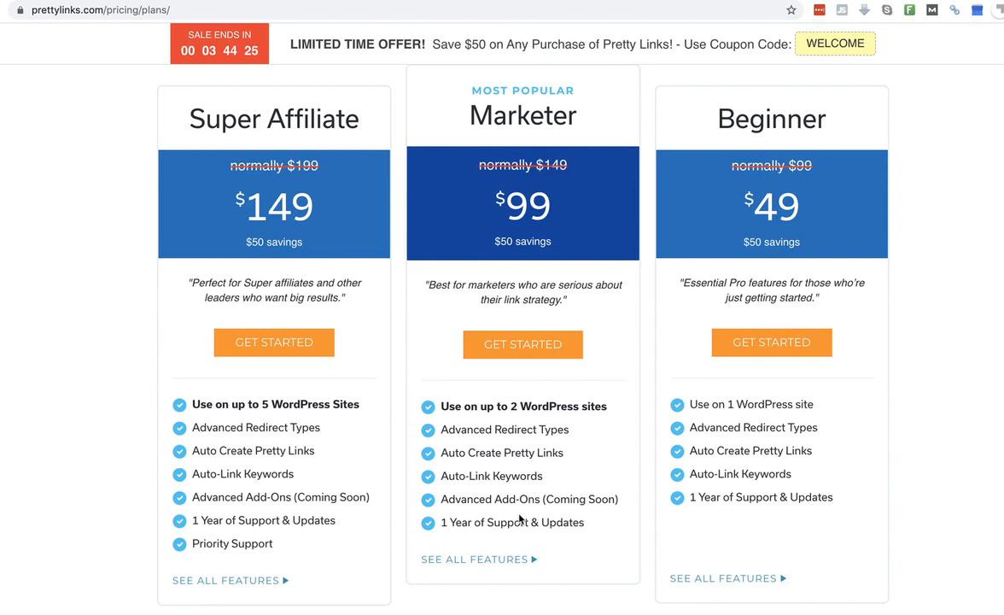
scroll(519, 517, up, 3)
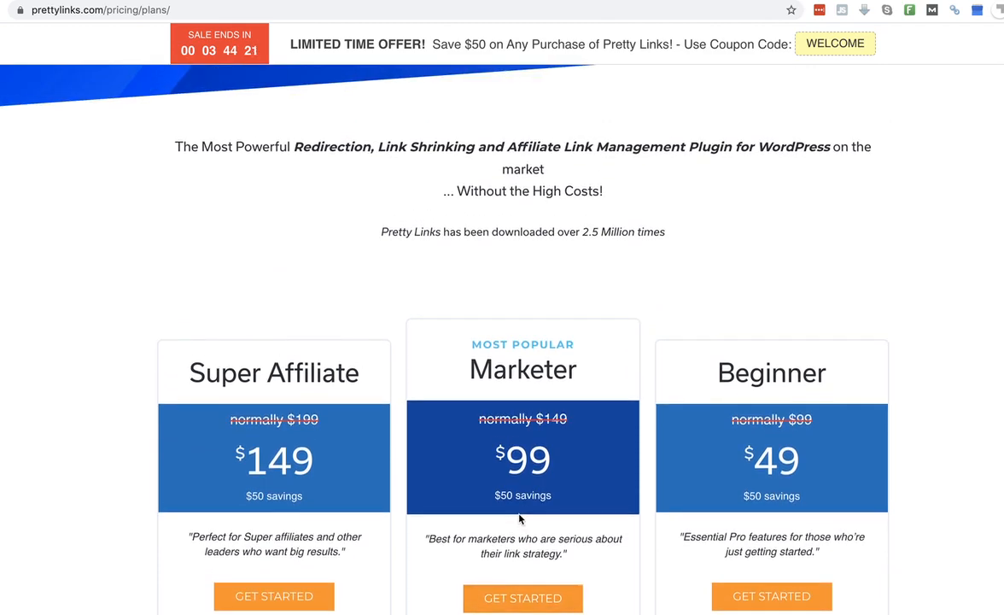
scroll(519, 517, down, 3)
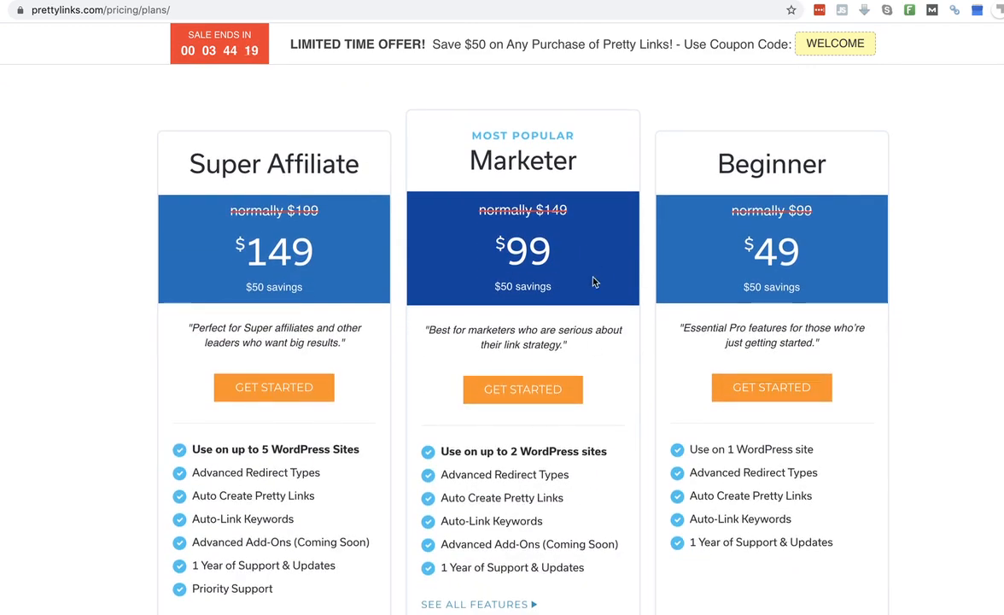
scroll(595, 282, down, 1)
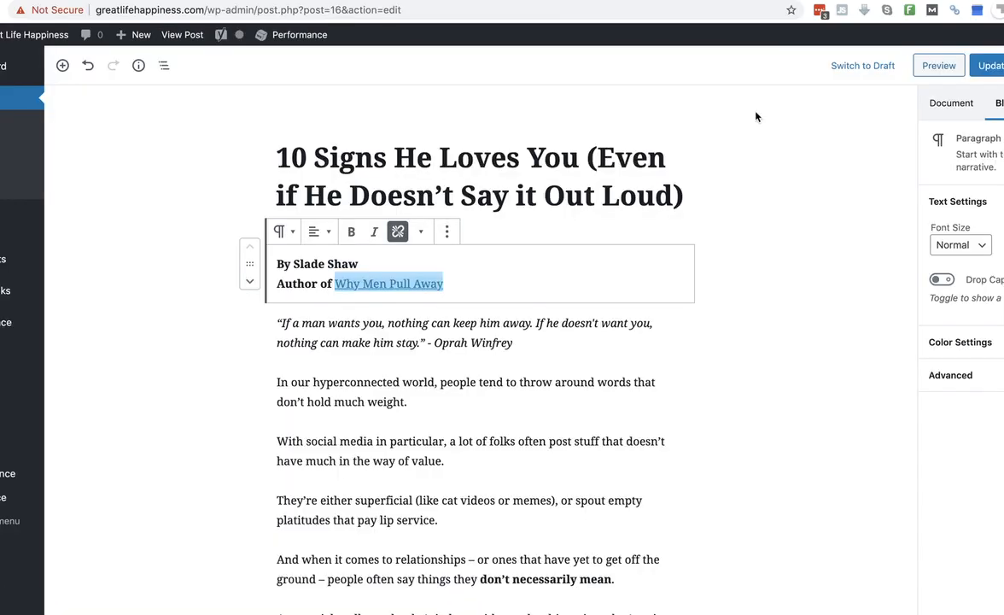
- Back in the post, delete the affiliate link note at the end of section #5 and unlink the "Discover Why Men Pull Away" sentence
click(480, 462)
scroll(401, 471, down, 10)
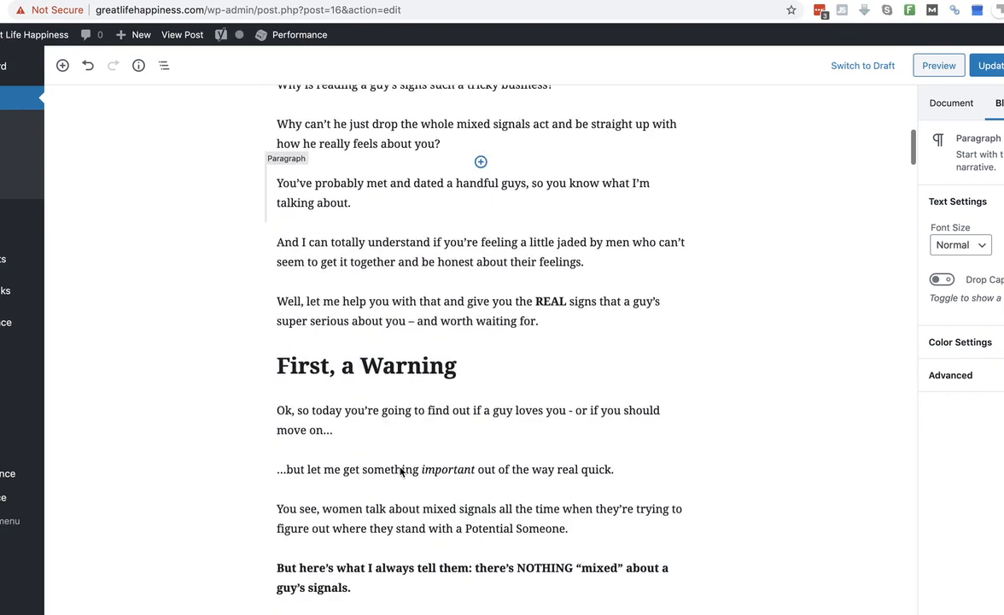
scroll(400, 471, down, 13)
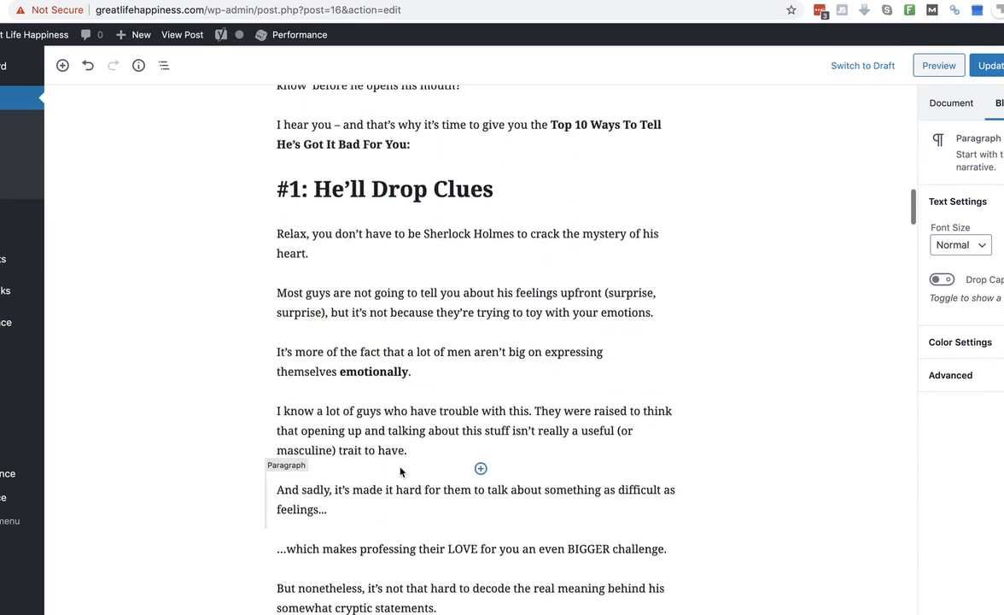
scroll(400, 470, down, 20)
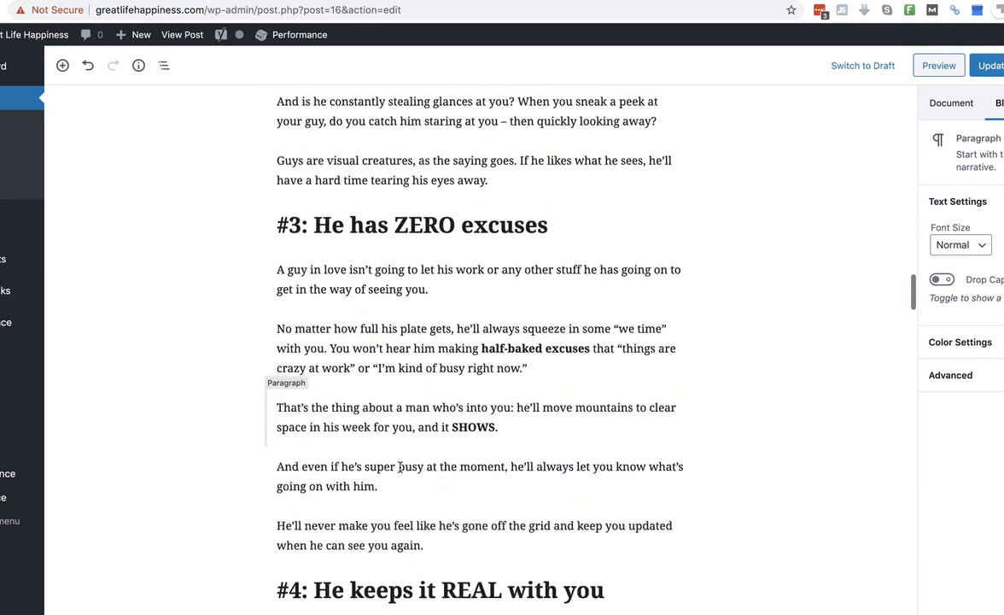
scroll(400, 469, down, 13)
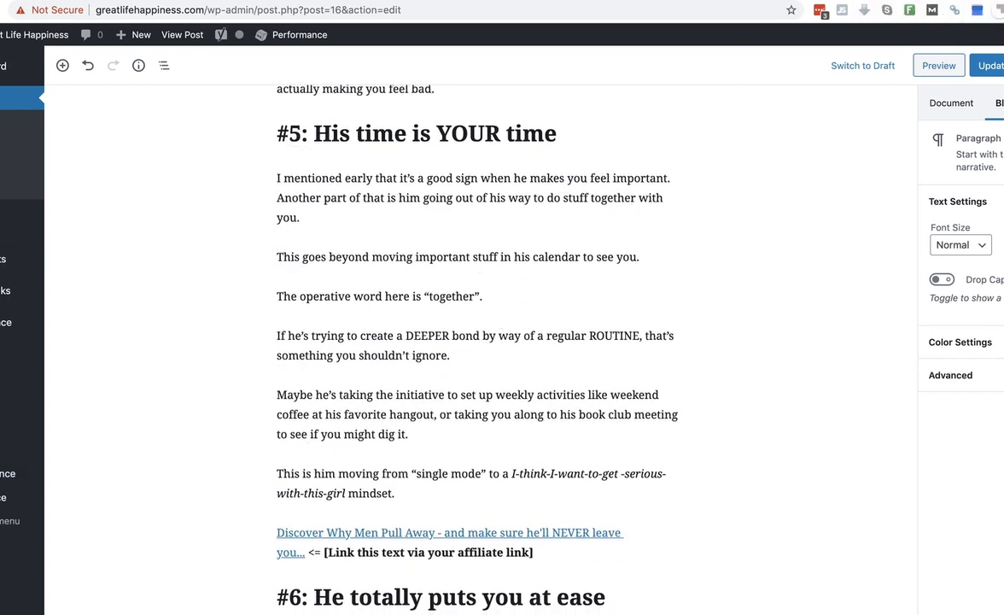
right_click(285, 614)
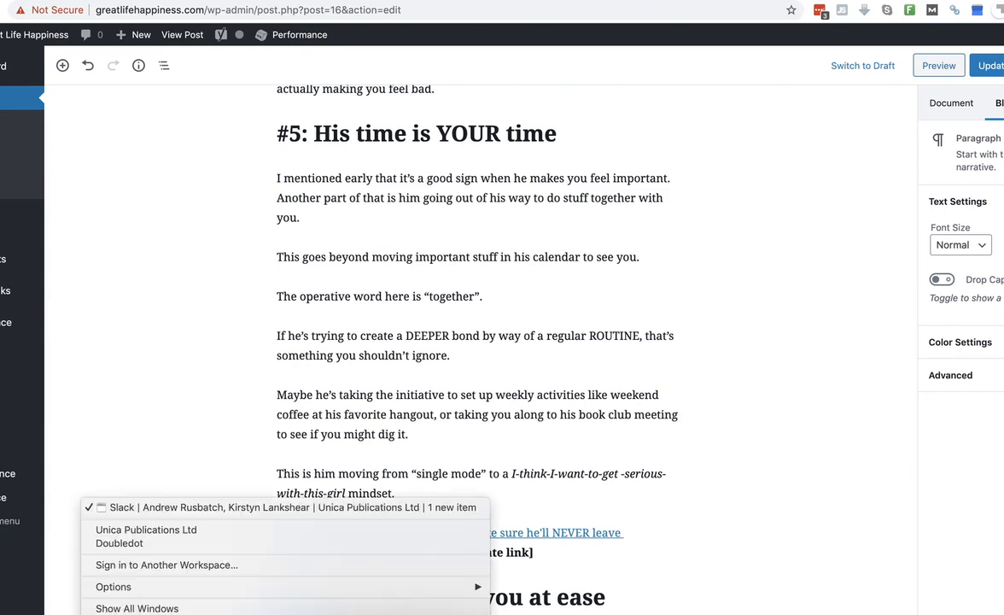
click(285, 613)
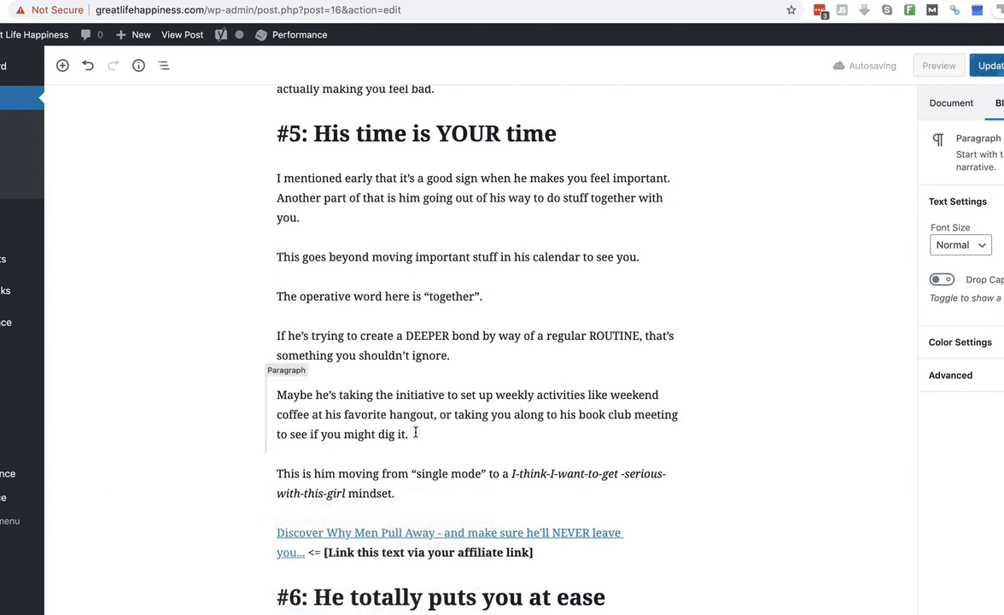
scroll(416, 433, down, 4)
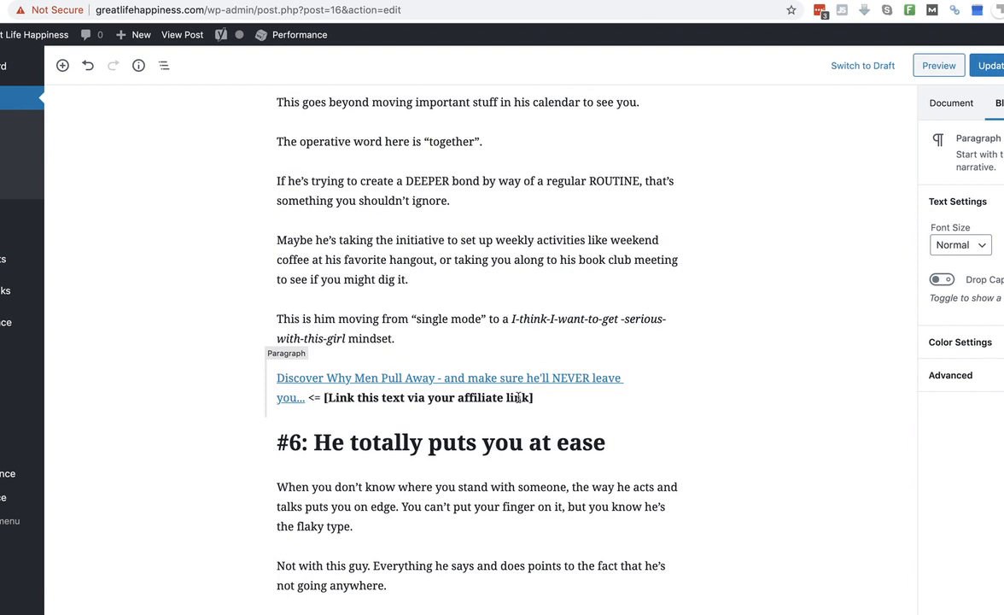
drag(543, 396, 310, 399)
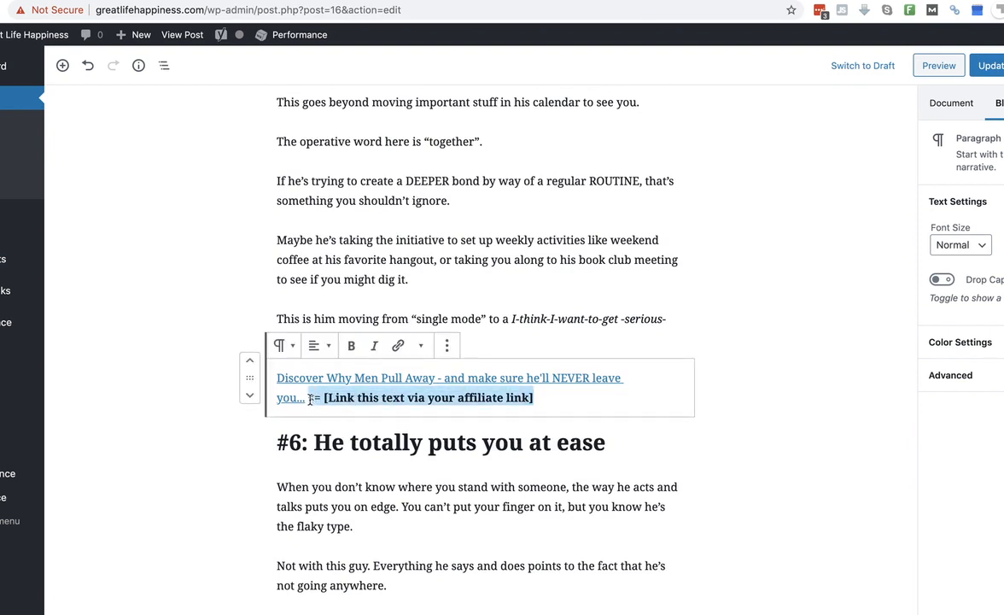
key(BackSpace)
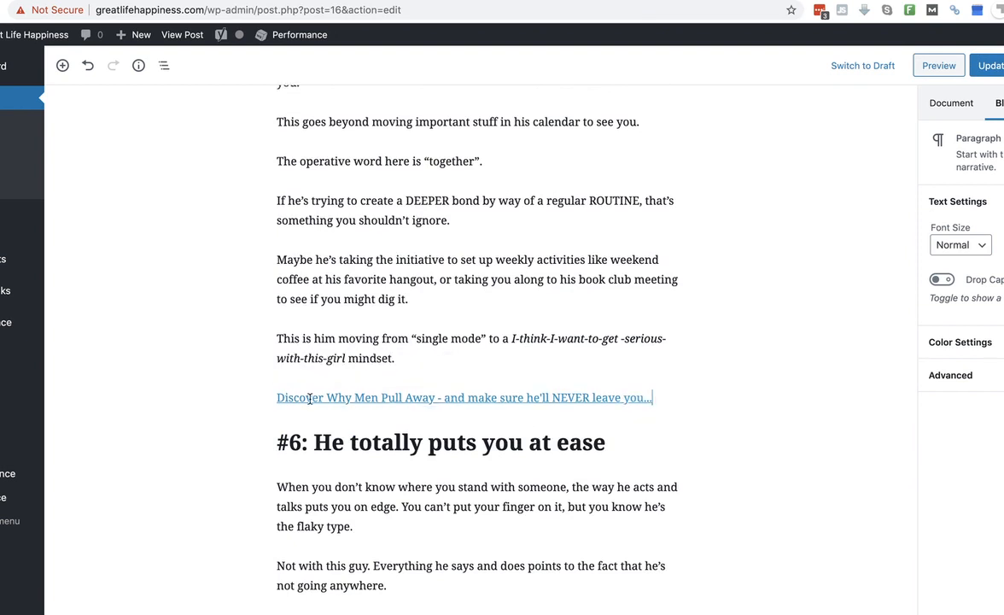
click(363, 398)
click(398, 366)
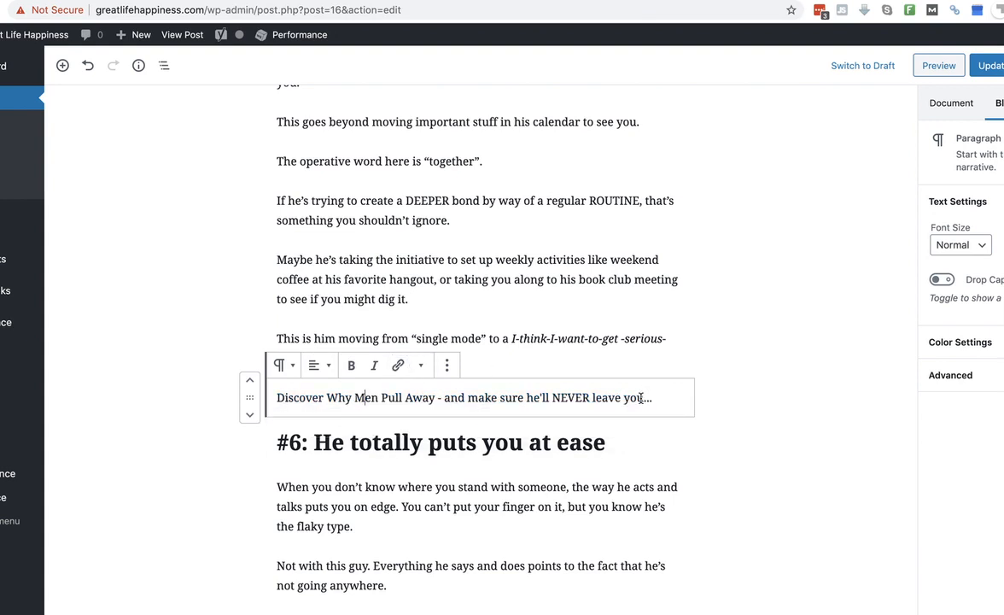
- Remove "you" from the end of the "Discover Why Men Pull Away" sentence in section #5 so it ends with "NEVER leave..."
drag(641, 398, 620, 398)
key(BackSpace)
key(BackSpace)
text(..)
drag(629, 398, 275, 397)
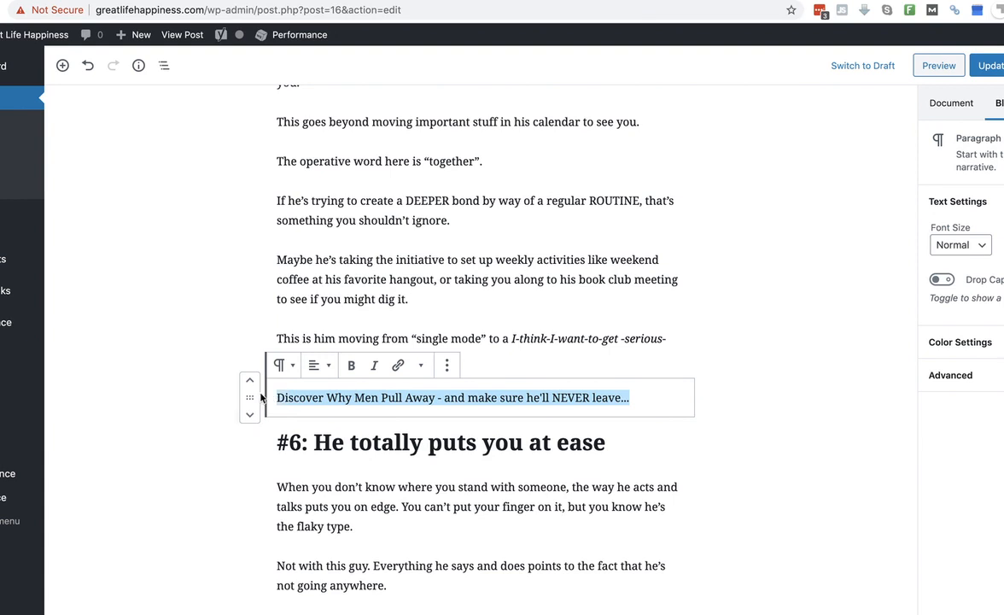
click(277, 398)
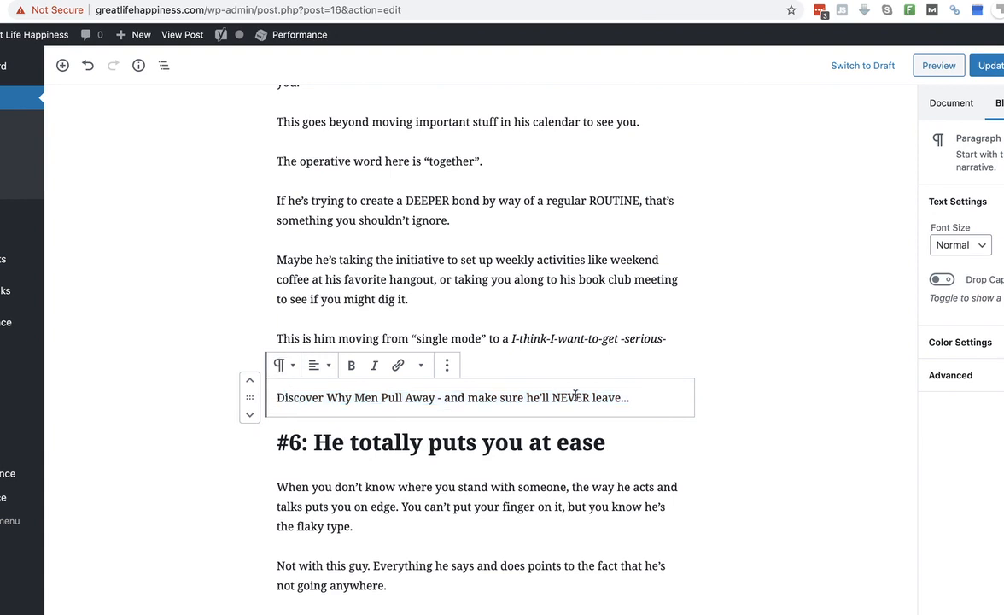
shift+click(634, 398)
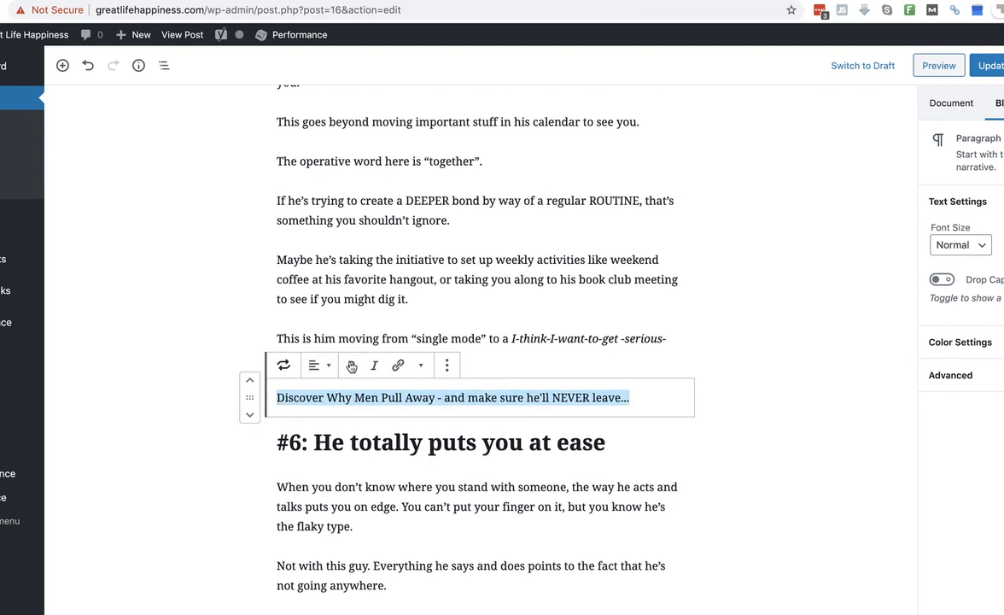
click(400, 365)
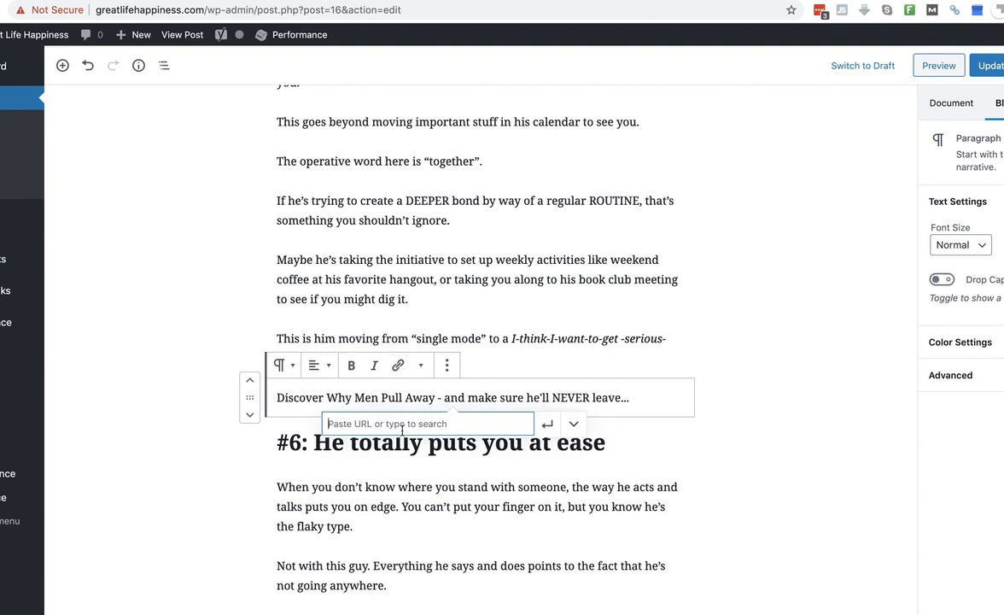
text(http://greatlifehappiness.com/recaps/away)
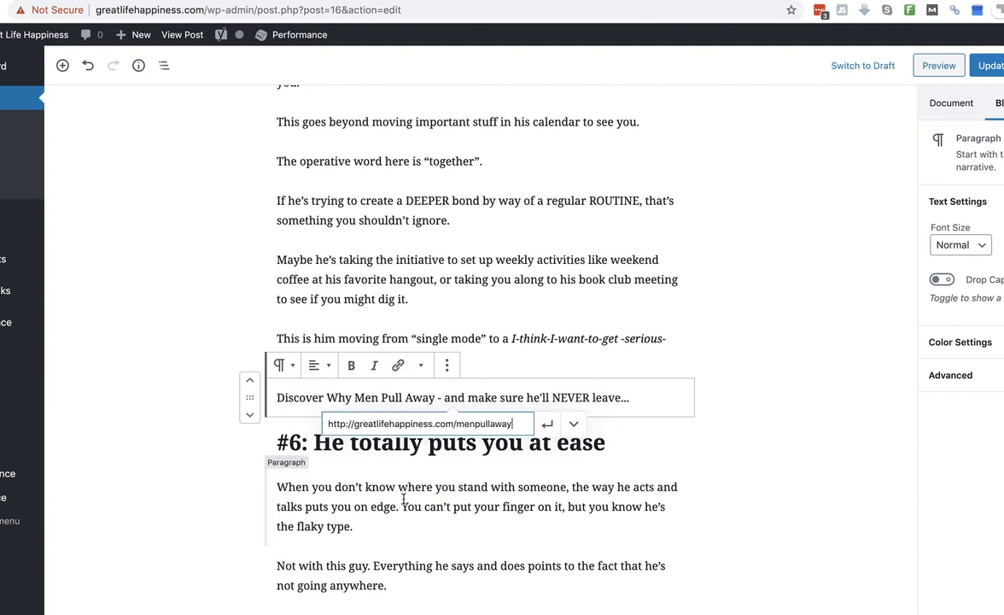
click(403, 504)
click(395, 398)
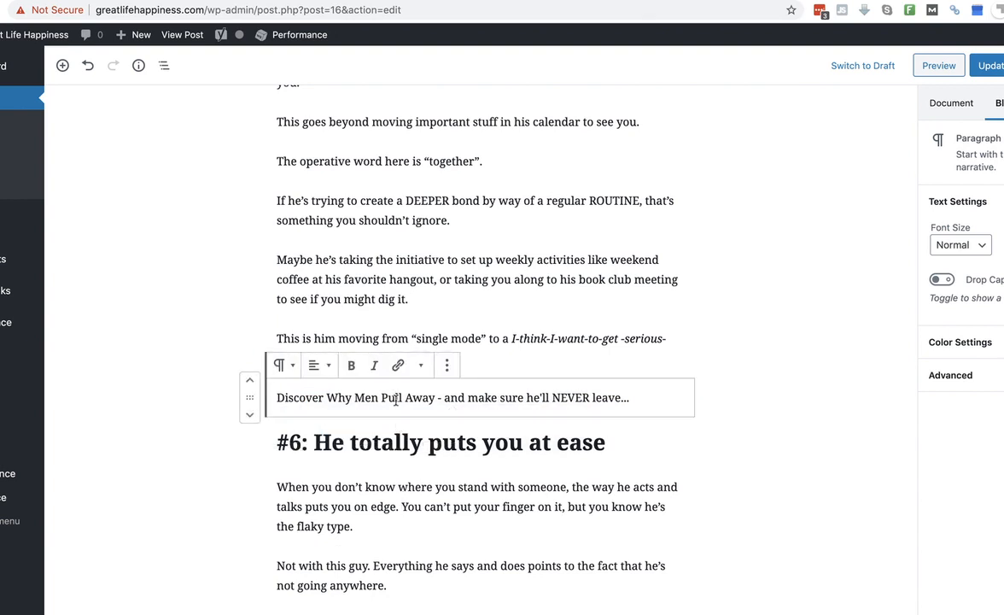
click(398, 366)
text(http://greatlifehappiness.com/menpullaway)
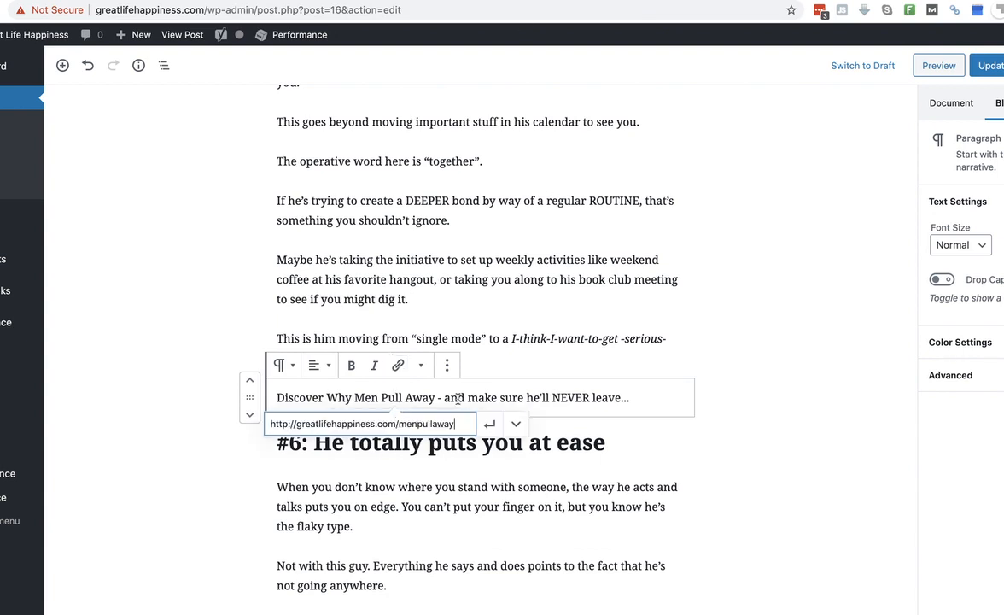
click(569, 391)
triple_click(599, 395)
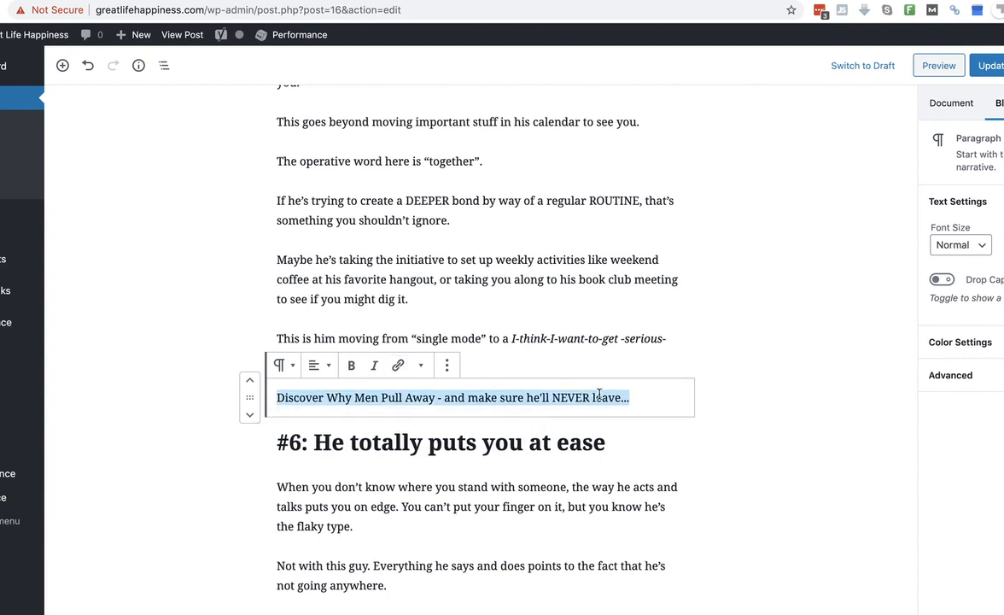
click(398, 365)
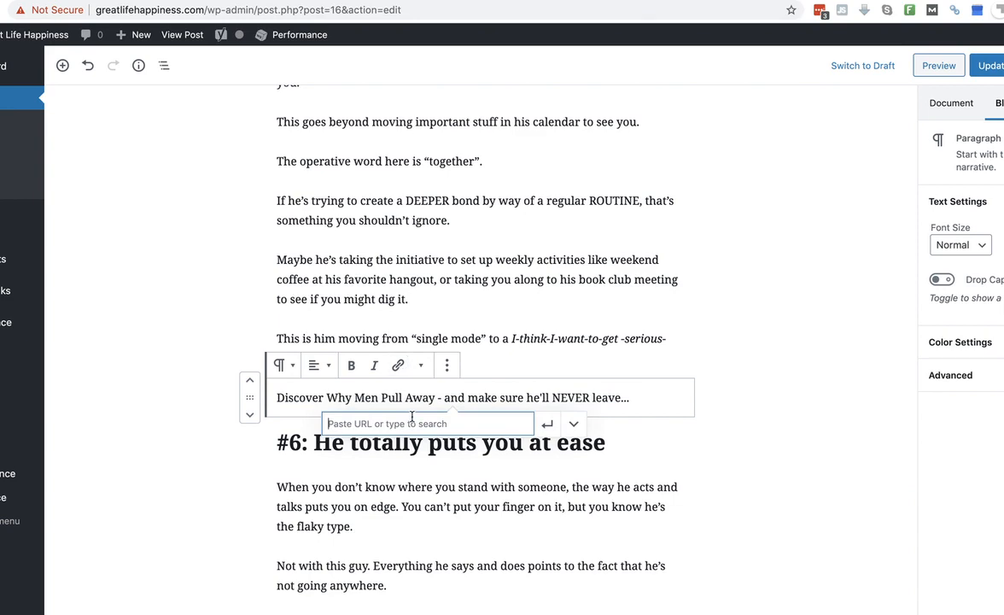
text(http://greatlifehappiness.com/menpullaway)
key(Return)
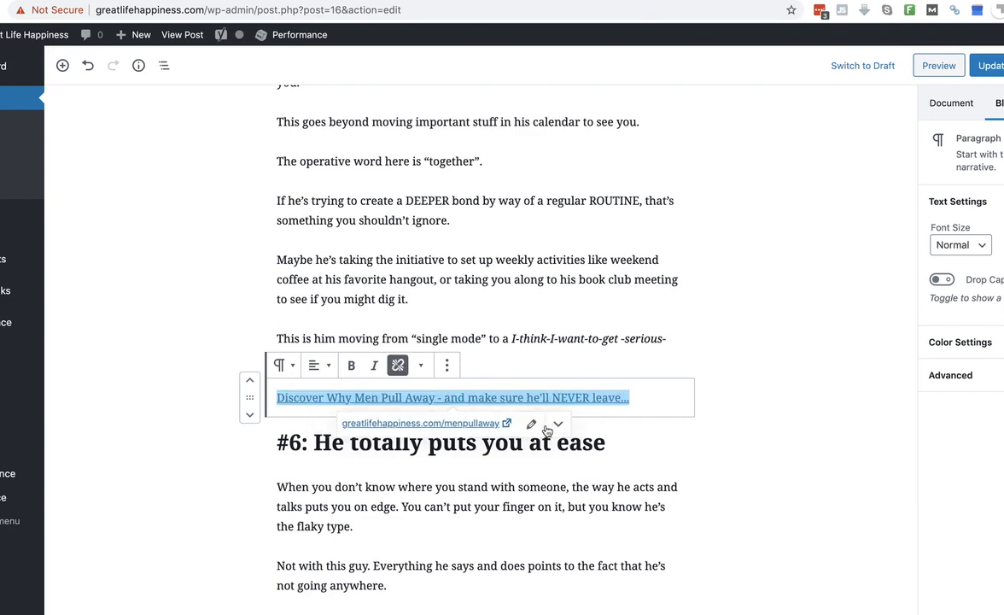
click(460, 488)
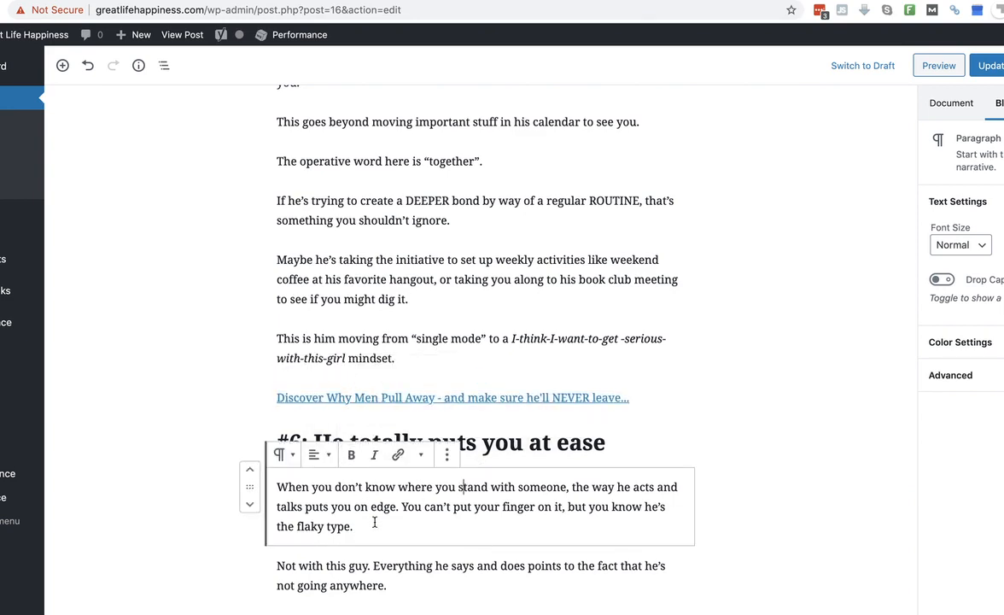
- Delete the "<= [Link this text via your affiliate link]" note at the end of the post's last paragraph
scroll(375, 518, down, 10)
scroll(374, 521, down, 16)
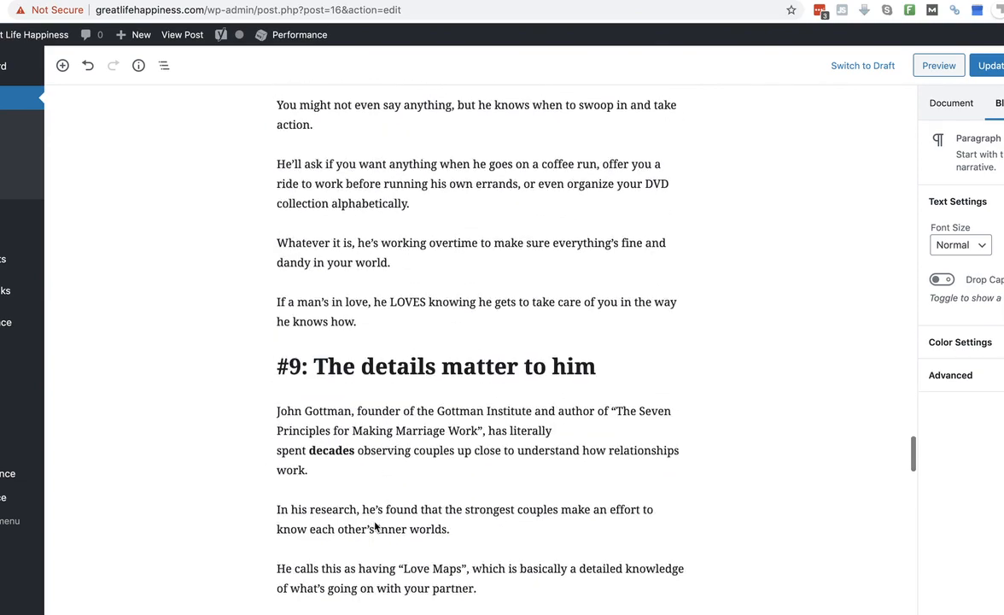
scroll(376, 527, down, 17)
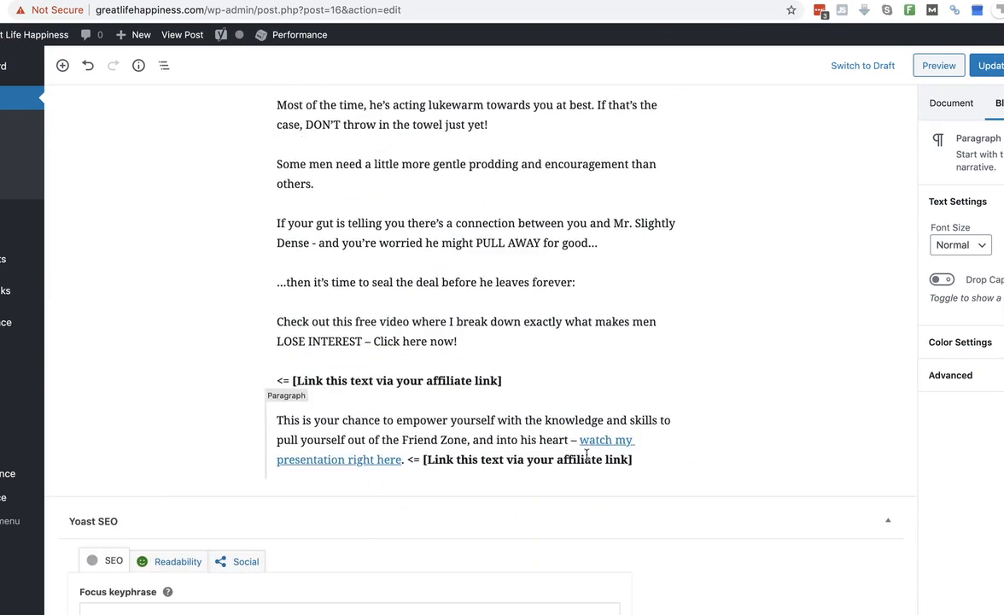
drag(637, 459, 401, 462)
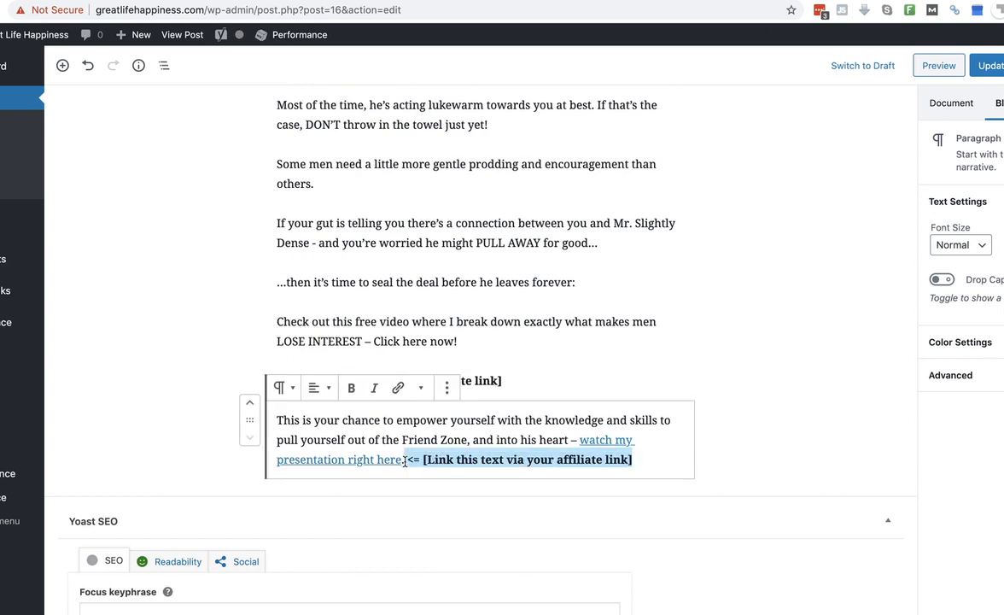
key(BackSpace)
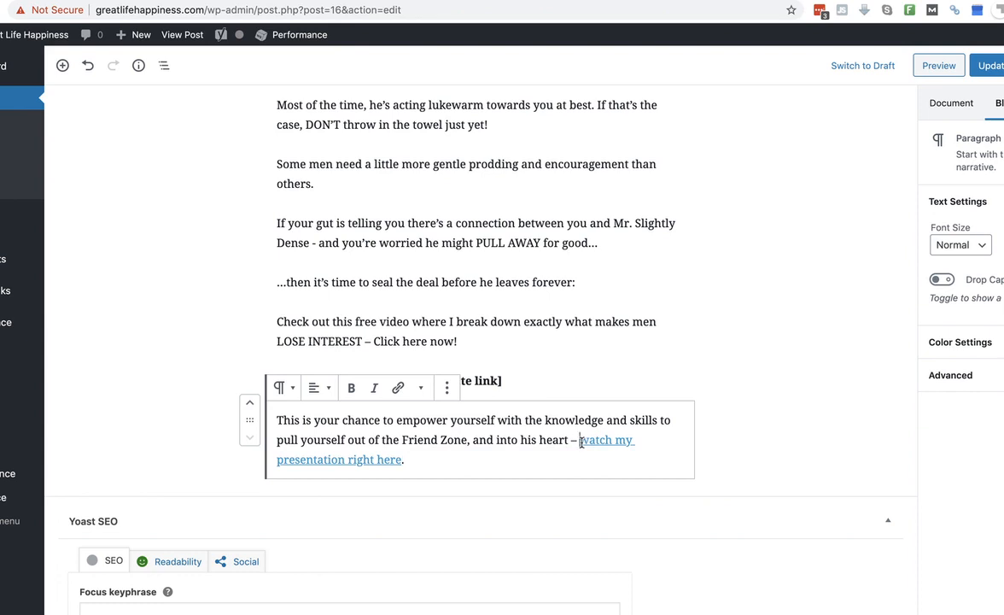
drag(580, 441, 399, 460)
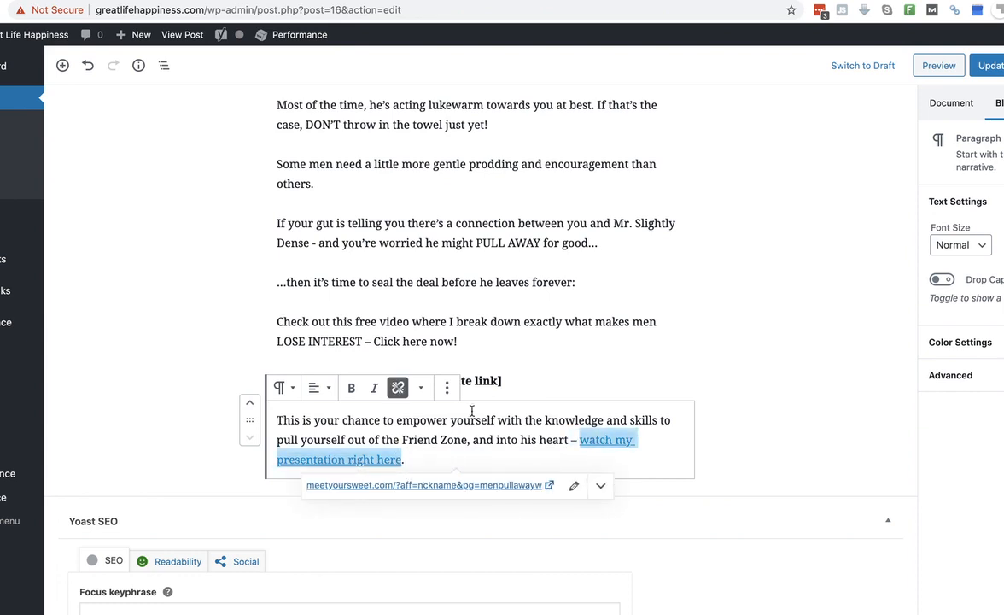
click(398, 387)
click(398, 388)
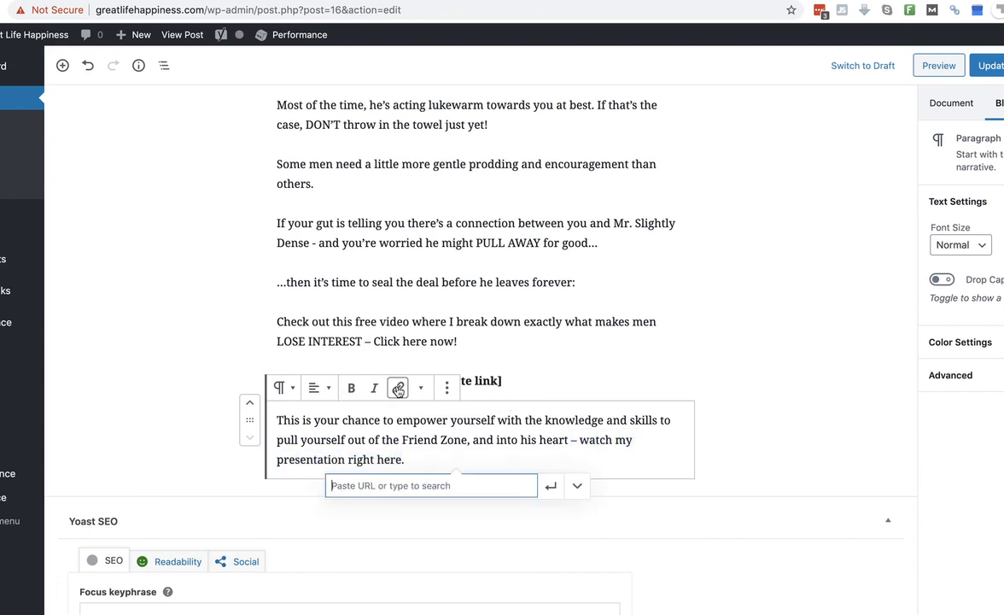
text(http://greatlifehappiness.com/menpullaway)
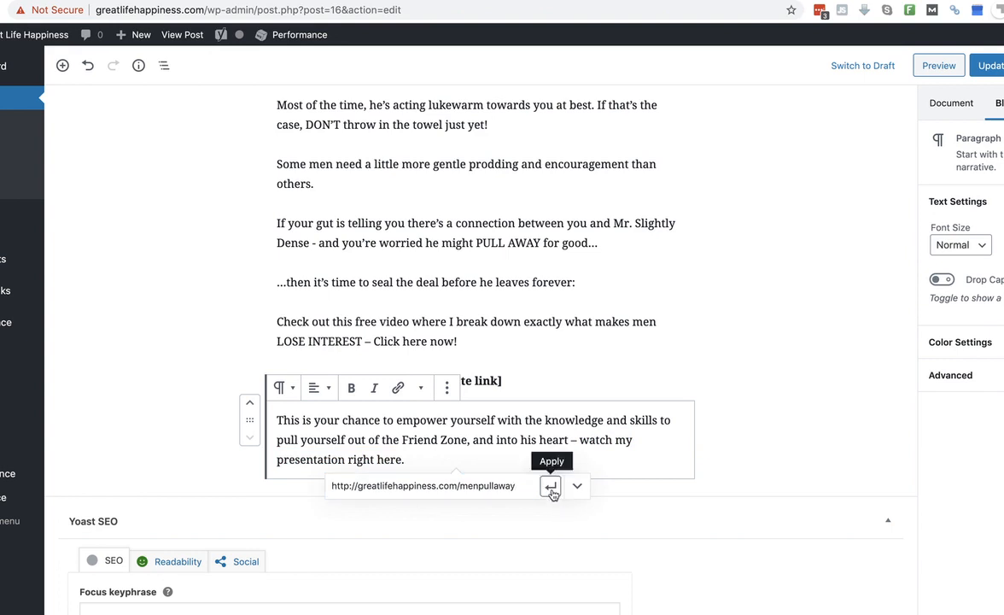
click(551, 488)
click(492, 440)
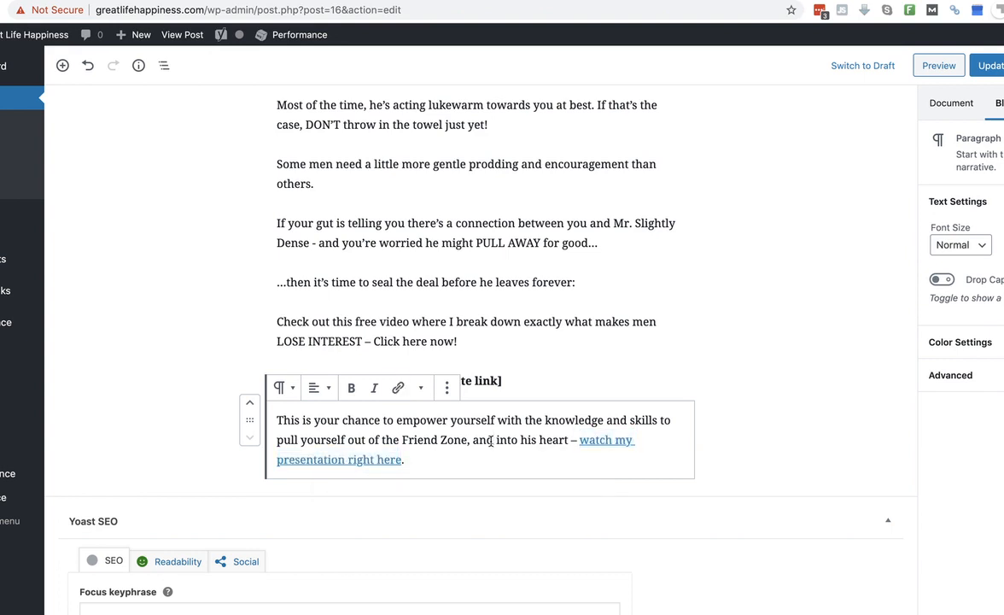
- Update the post and open its preview
click(373, 338)
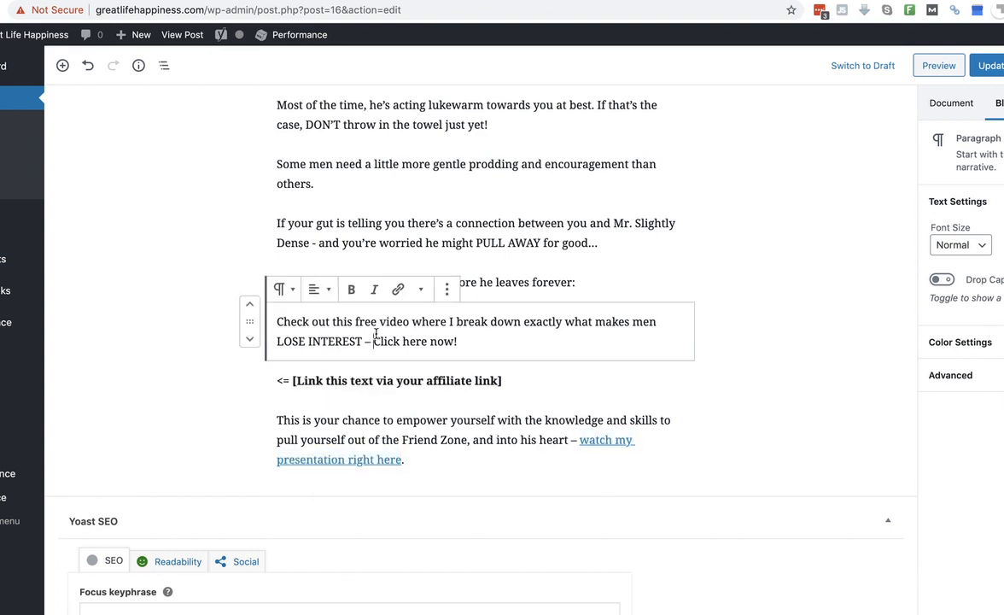
key(ctrl+s)
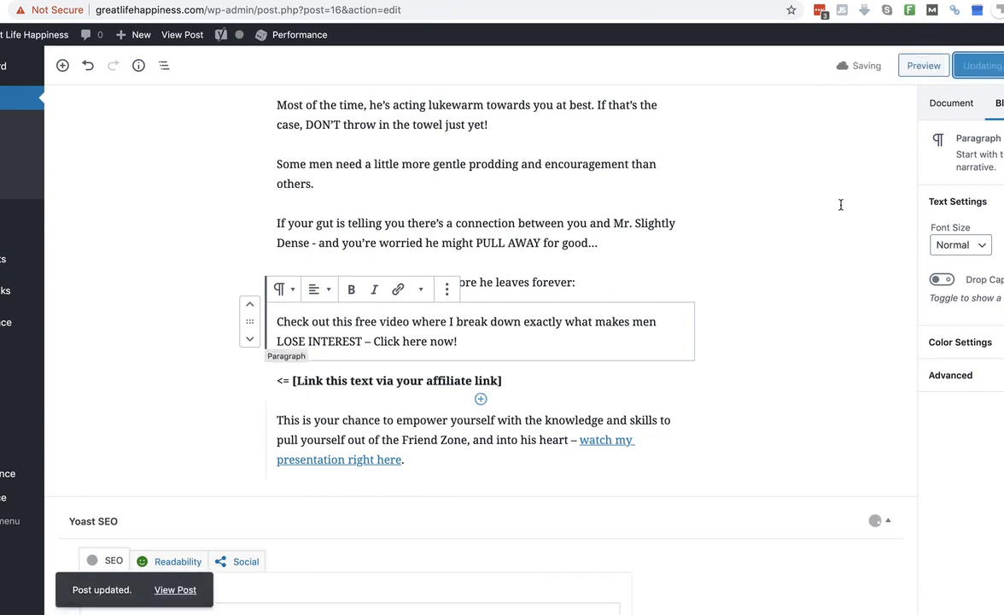
click(922, 66)
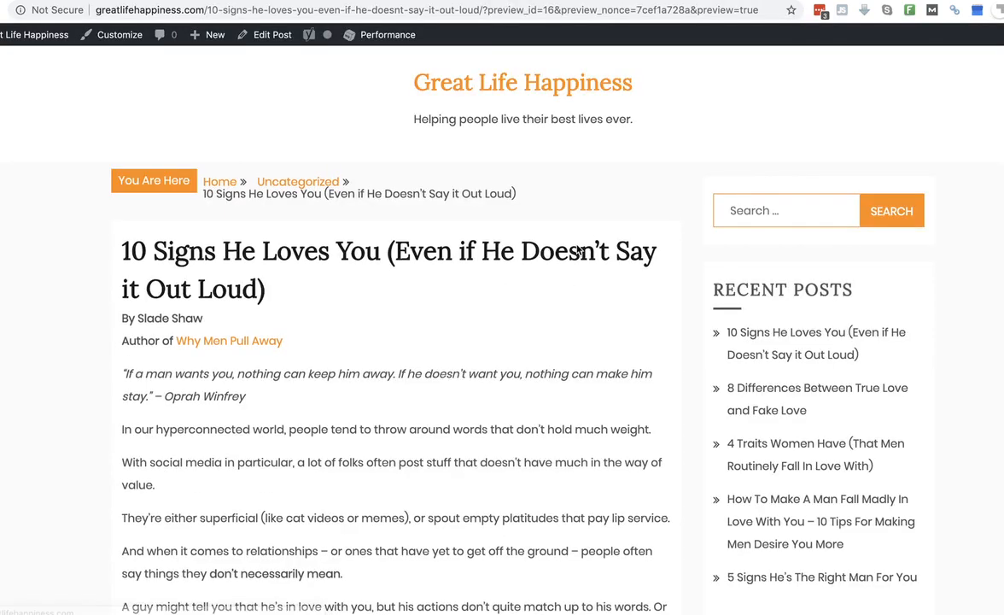
- Review the previewed post from byline to closing paragraph, checking the inserted affiliate links and any remaining placeholder notes
scroll(401, 416, down, 1)
scroll(400, 416, down, 1)
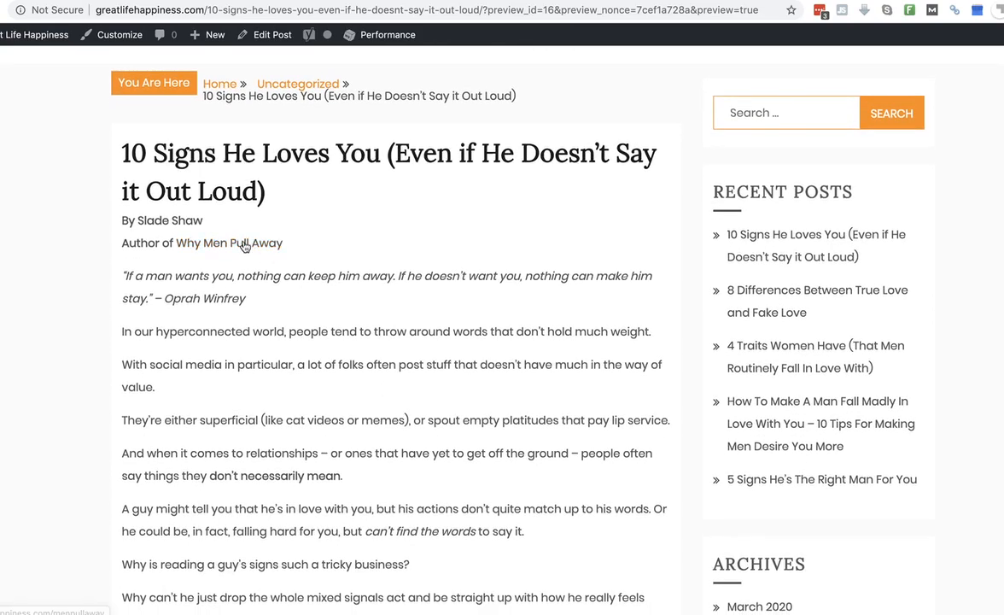
scroll(300, 411, down, 15)
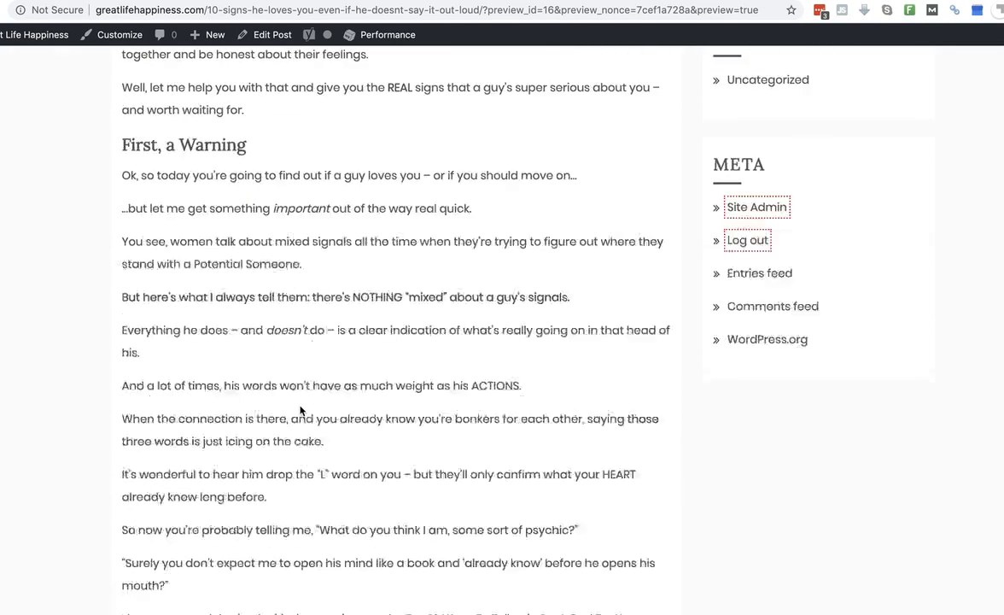
scroll(299, 411, down, 17)
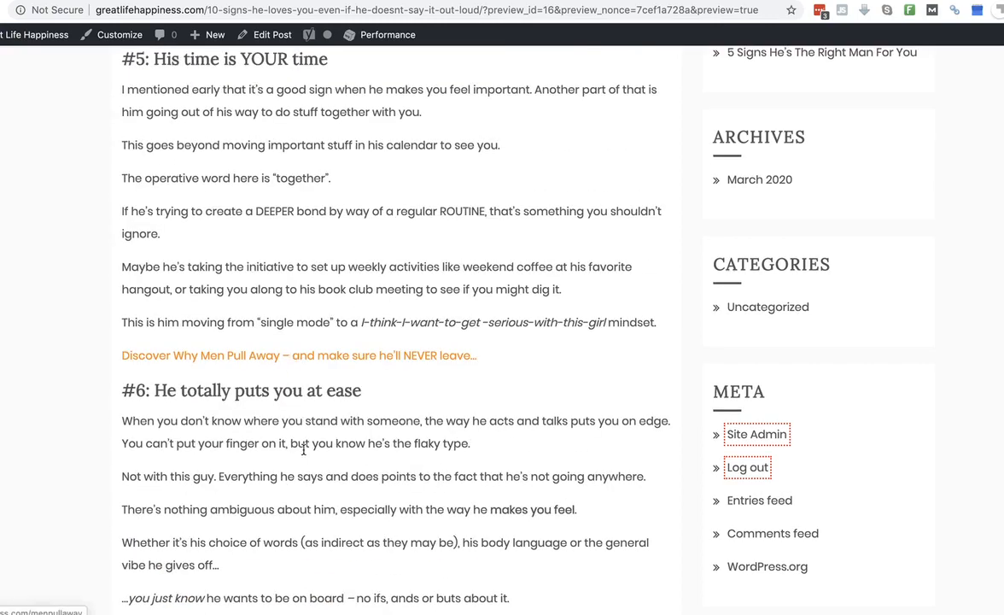
scroll(302, 449, down, 18)
scroll(308, 465, down, 12)
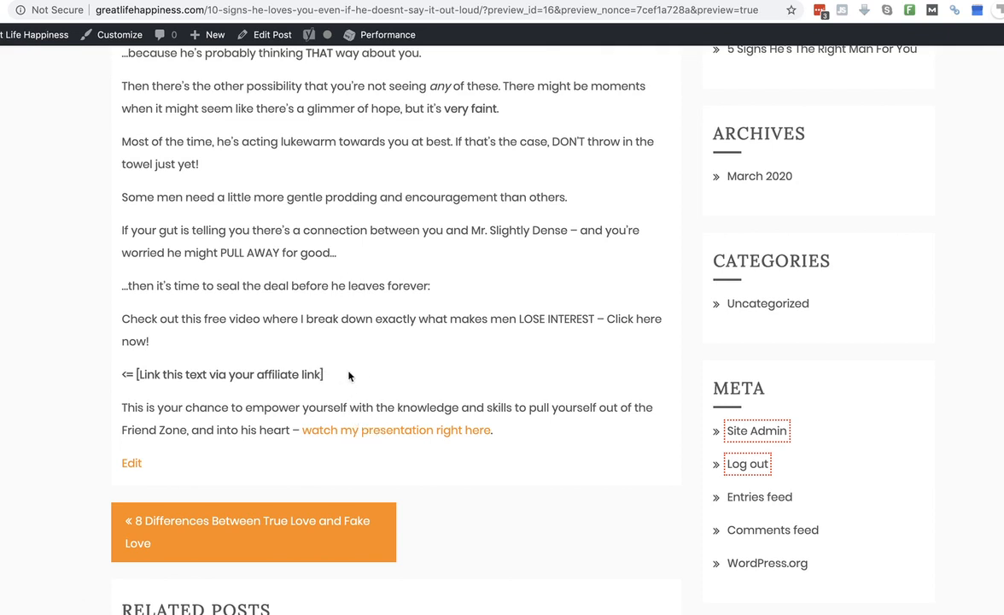
drag(121, 374, 350, 379)
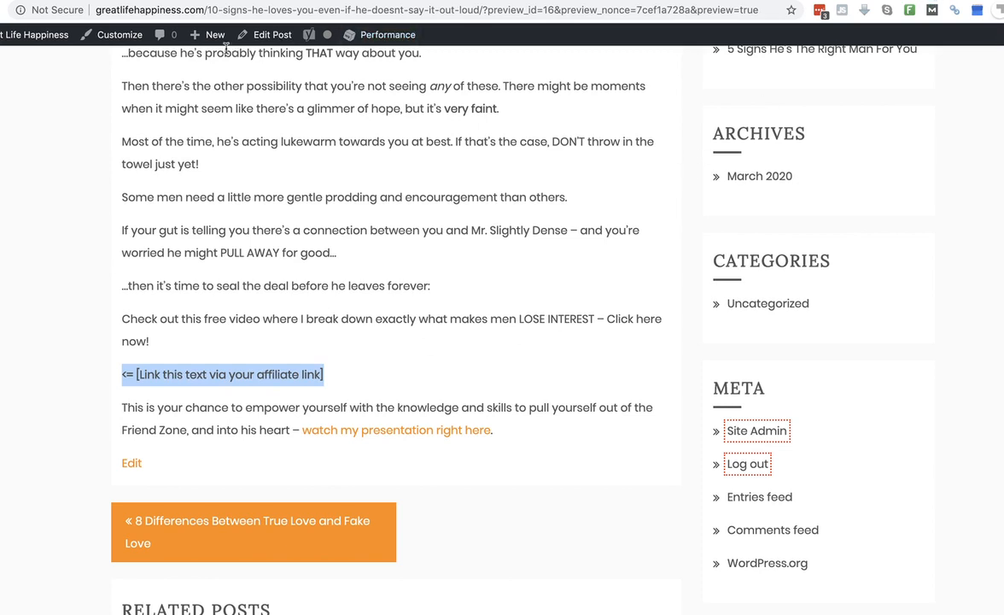
click(274, 35)
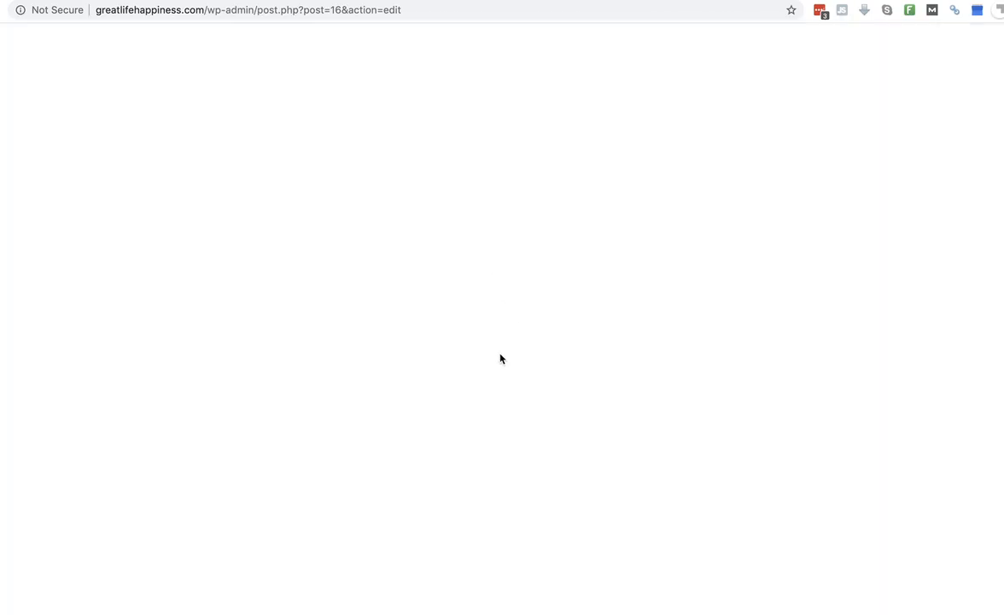
scroll(483, 491, down, 10)
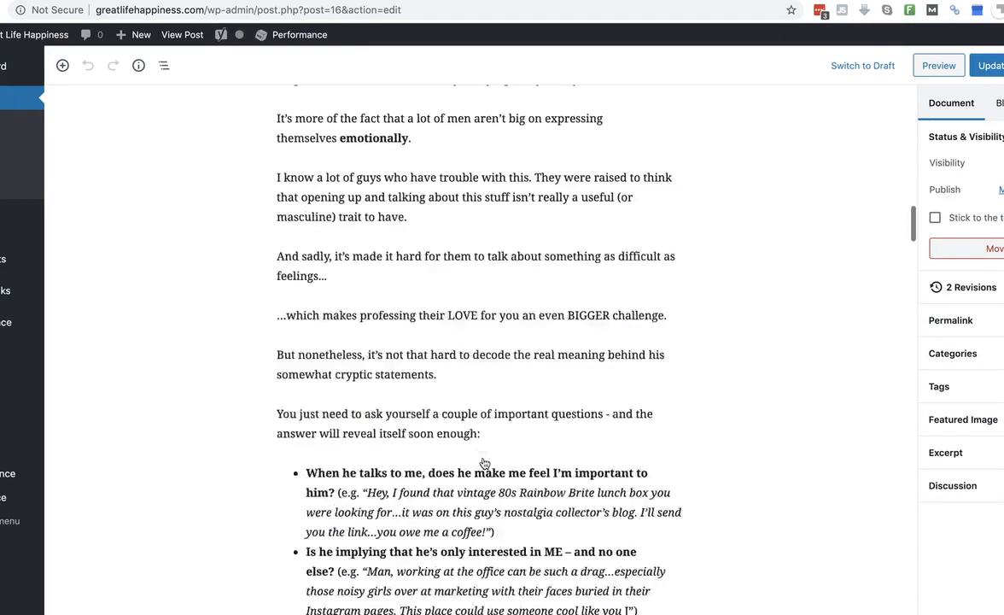
scroll(483, 463, down, 15)
scroll(484, 458, down, 7)
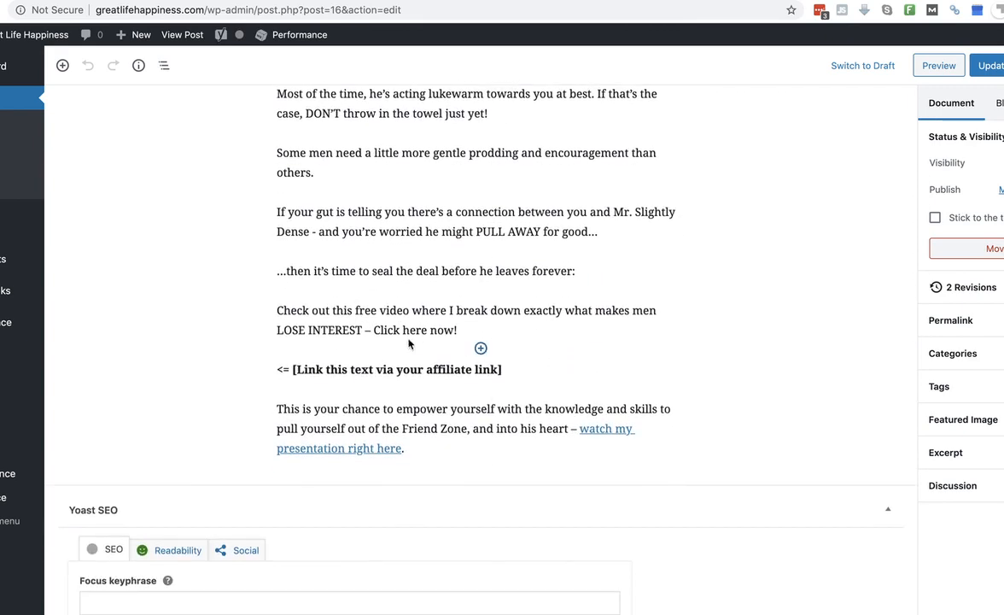
drag(375, 330, 447, 330)
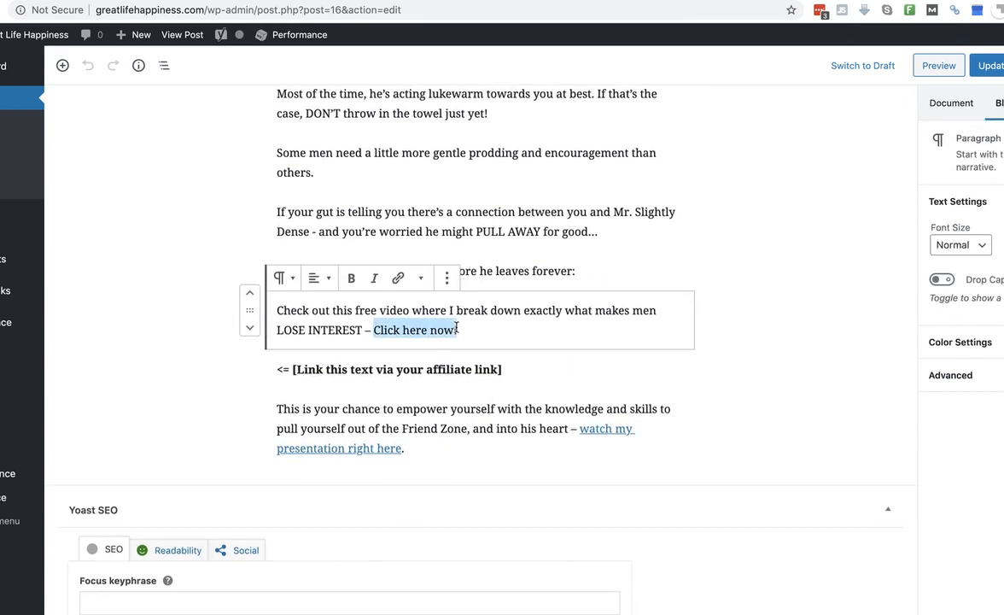
click(398, 277)
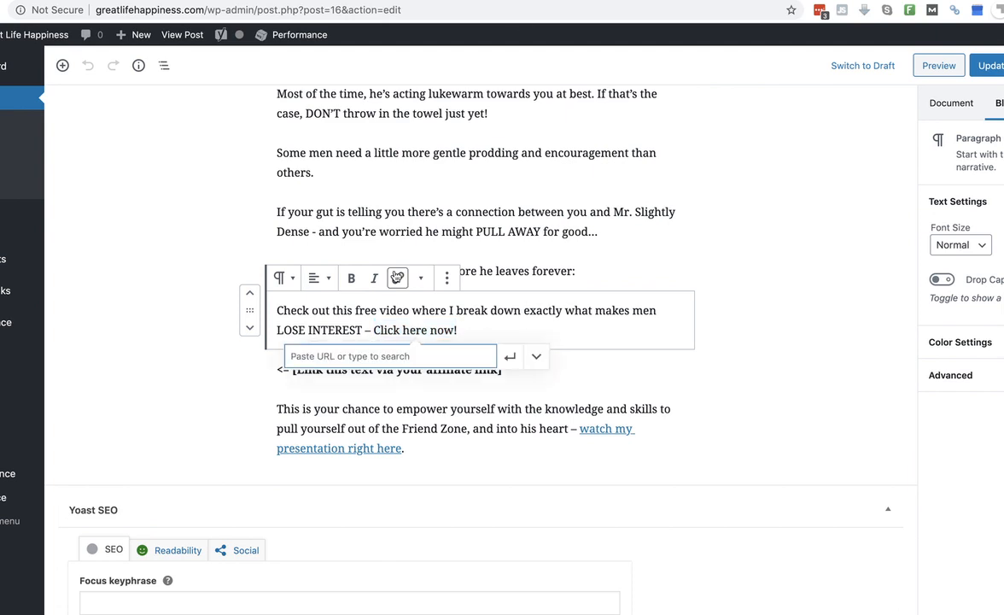
text(http://greatlifehappiness.com/menpullaway)
click(510, 357)
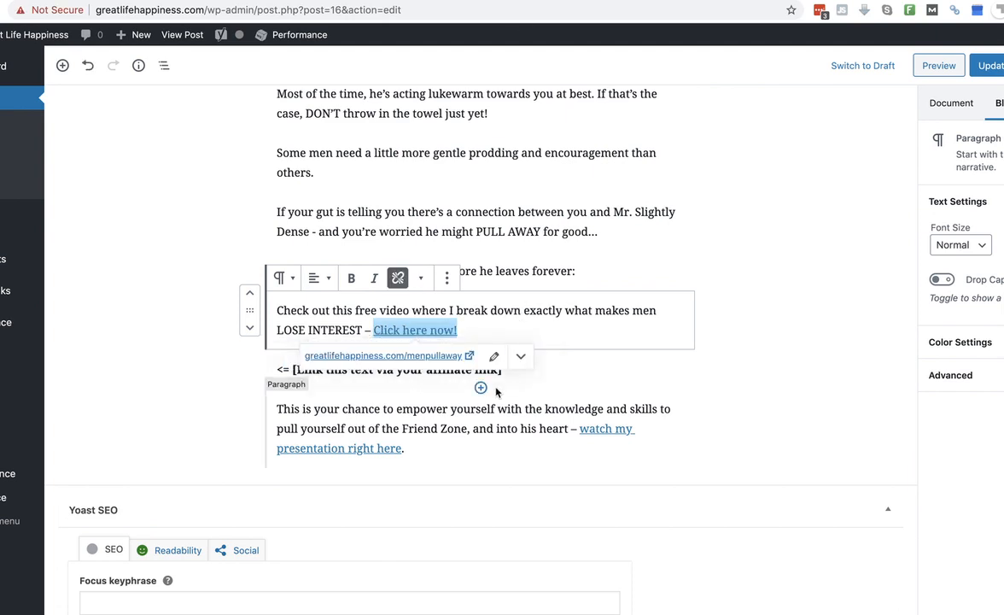
- Delete the "<= [Link this text via your affiliate link]" placeholder text below the "Click here now!" paragraph
click(549, 363)
drag(549, 363, 272, 368)
key(BackSpace)
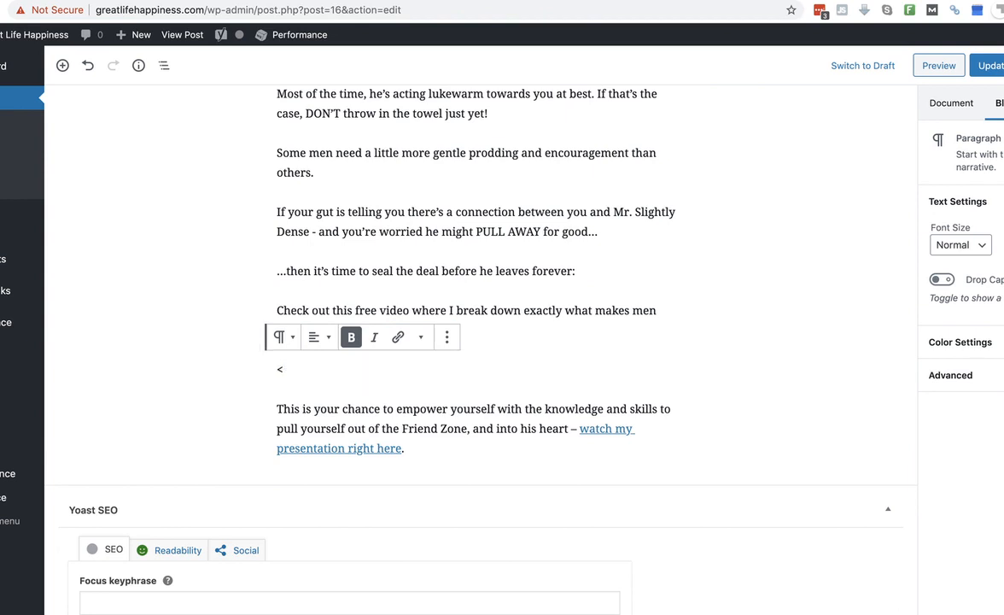
key(BackSpace)
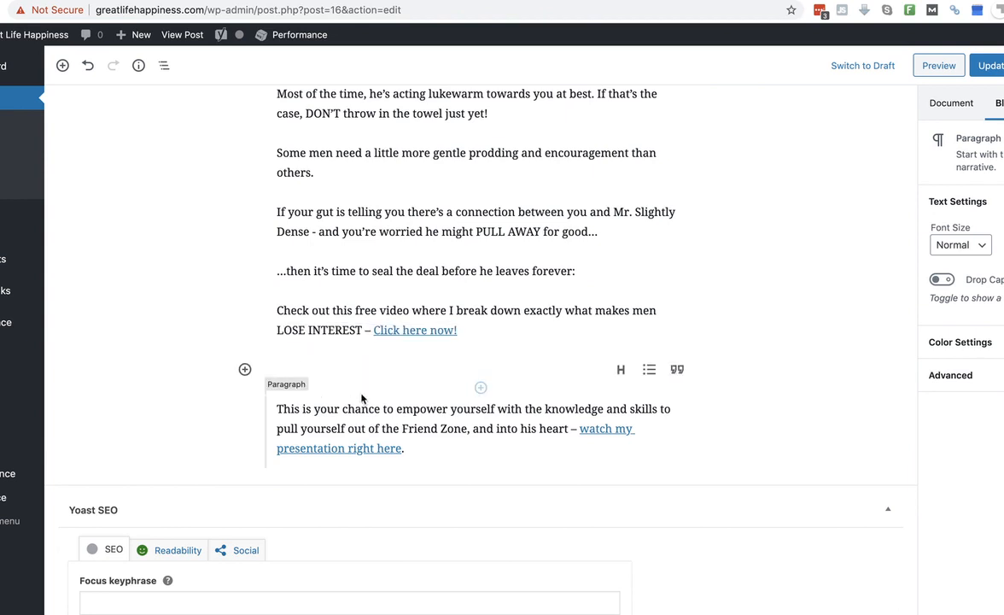
- Remove the empty paragraph between the "Click here now!" paragraph and the closing "This is your chance to empower yourself" paragraph
click(346, 421)
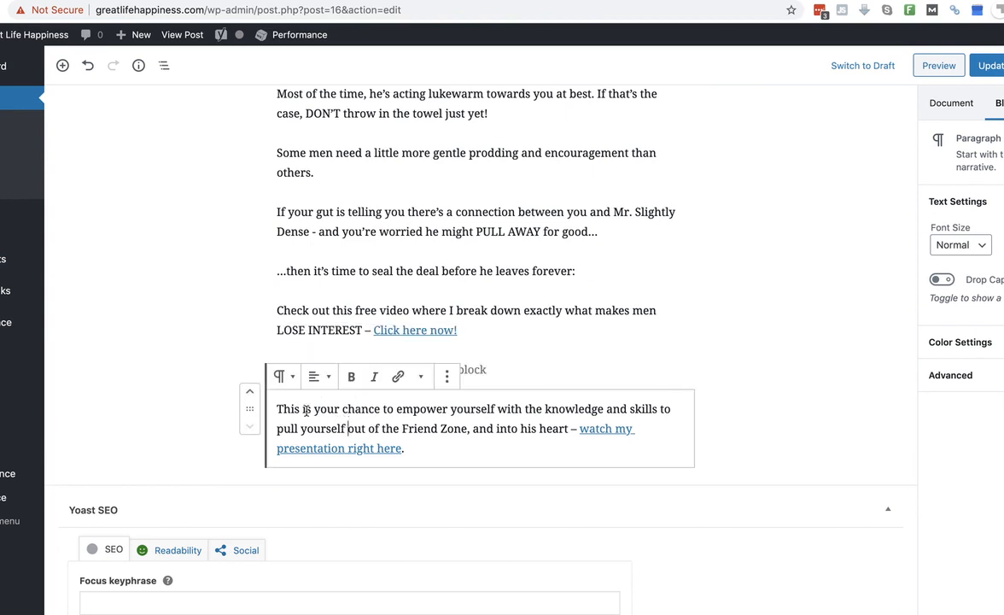
click(537, 359)
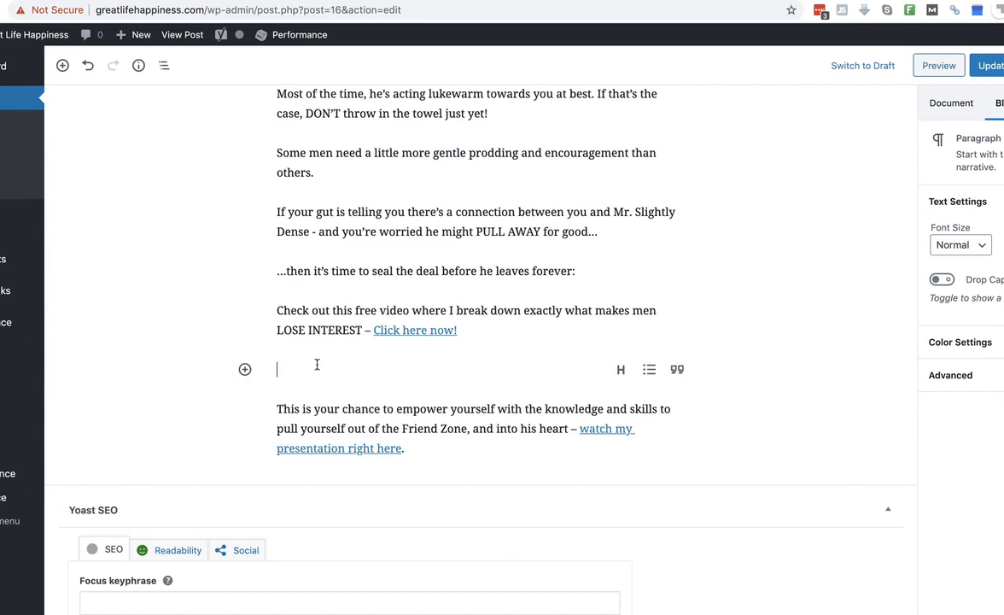
click(278, 409)
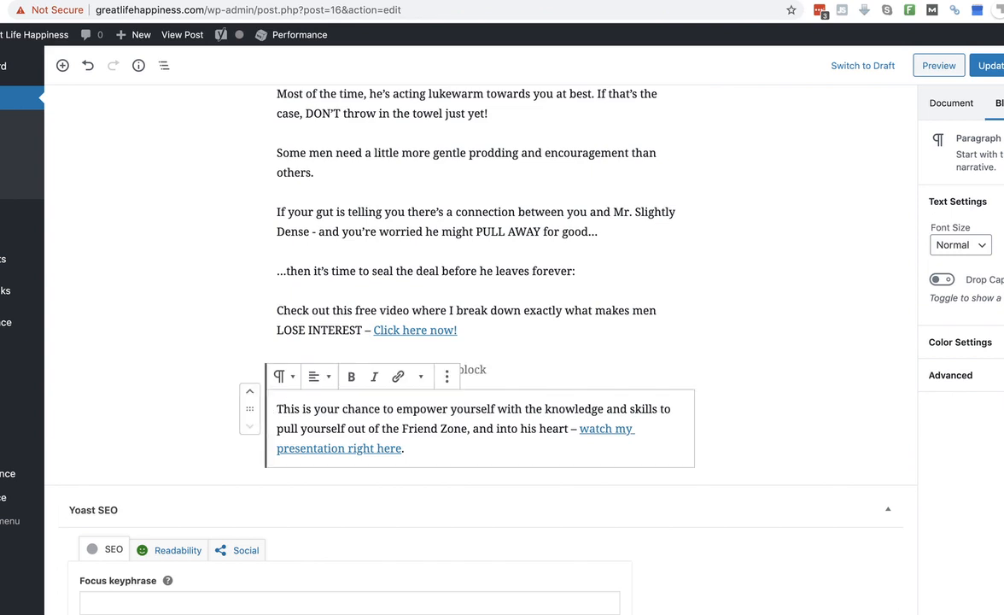
key(BackSpace)
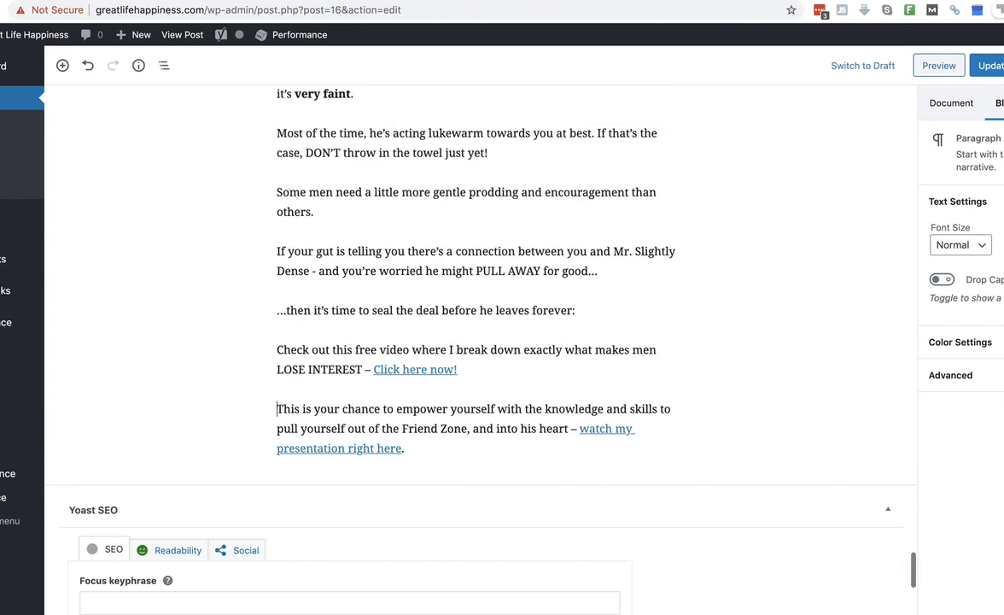
click(473, 429)
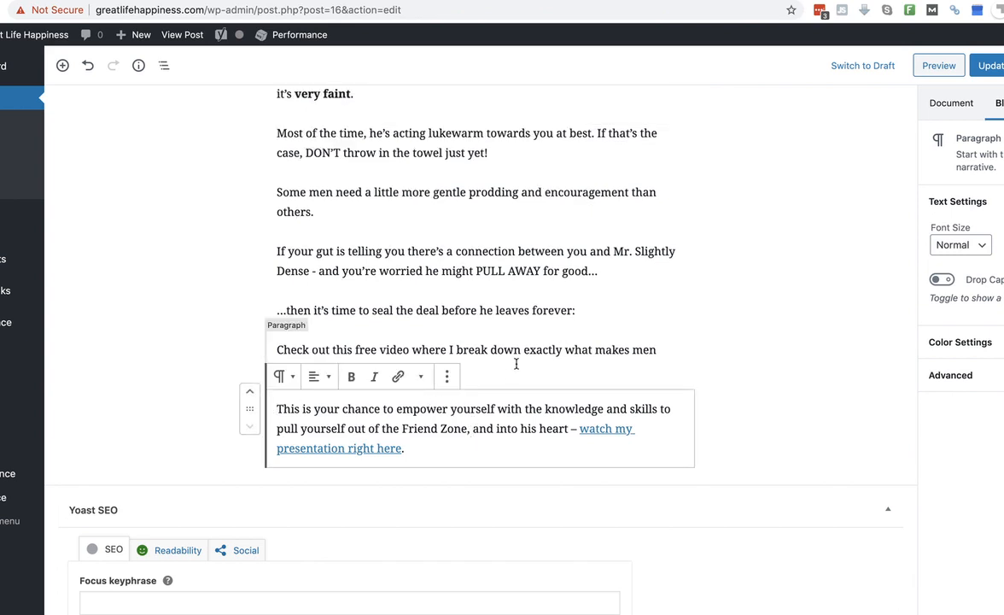
- Make the "Click here now!" link text near the post's end bold
click(502, 309)
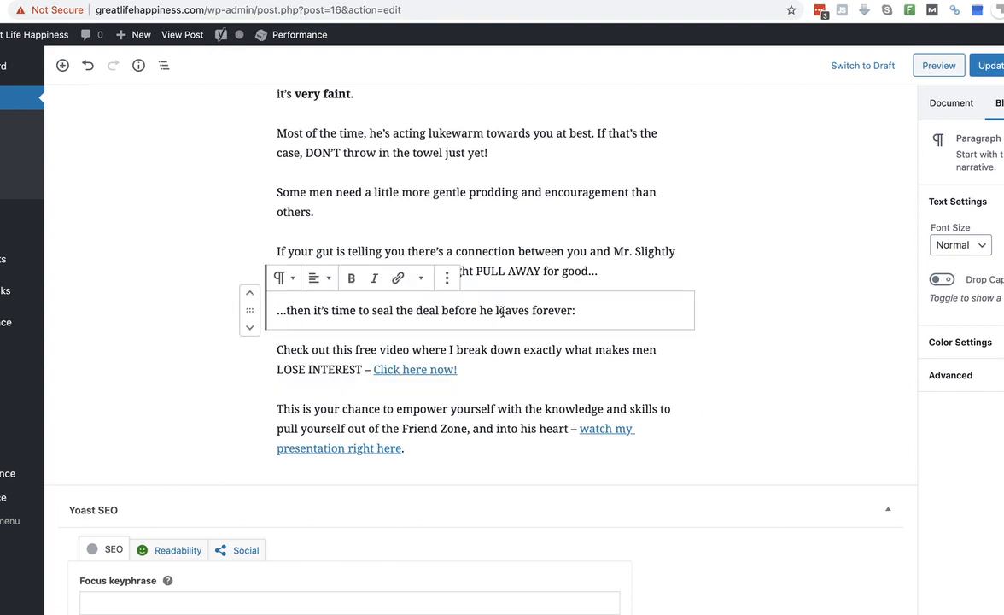
click(414, 370)
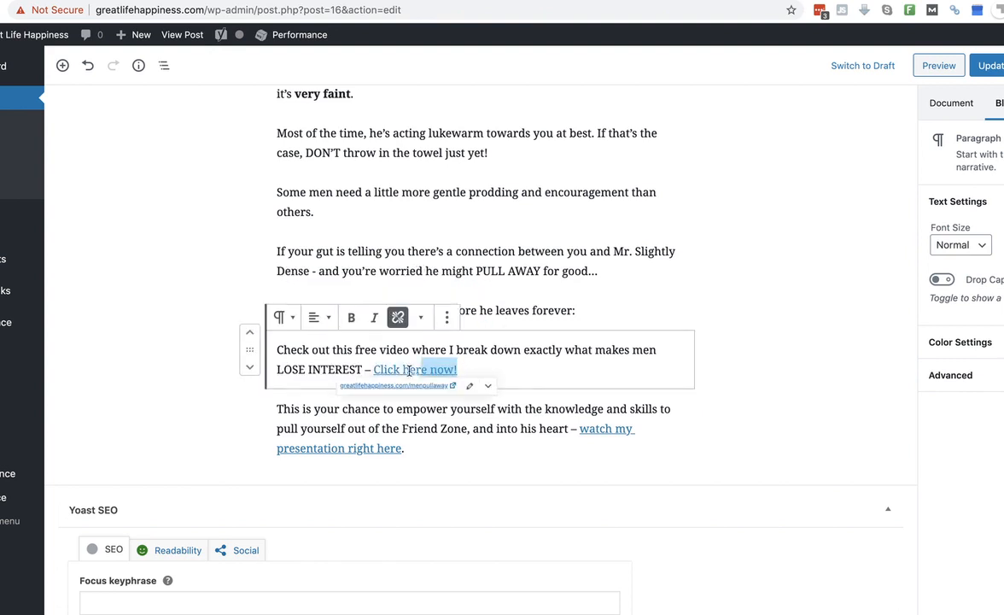
click(351, 317)
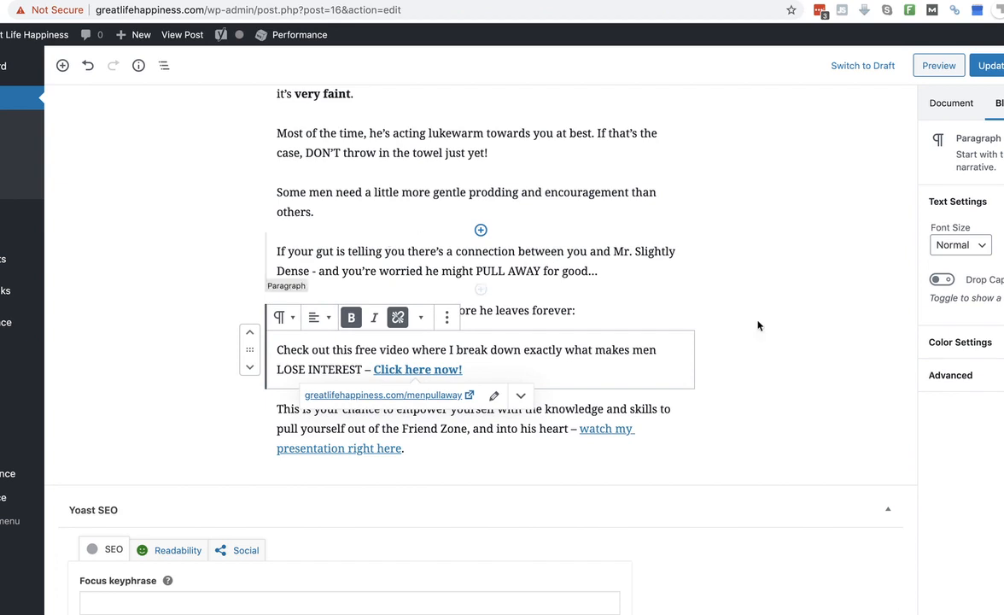
click(782, 401)
- Save the edited post with Update and preview it again
scroll(783, 400, down, 2)
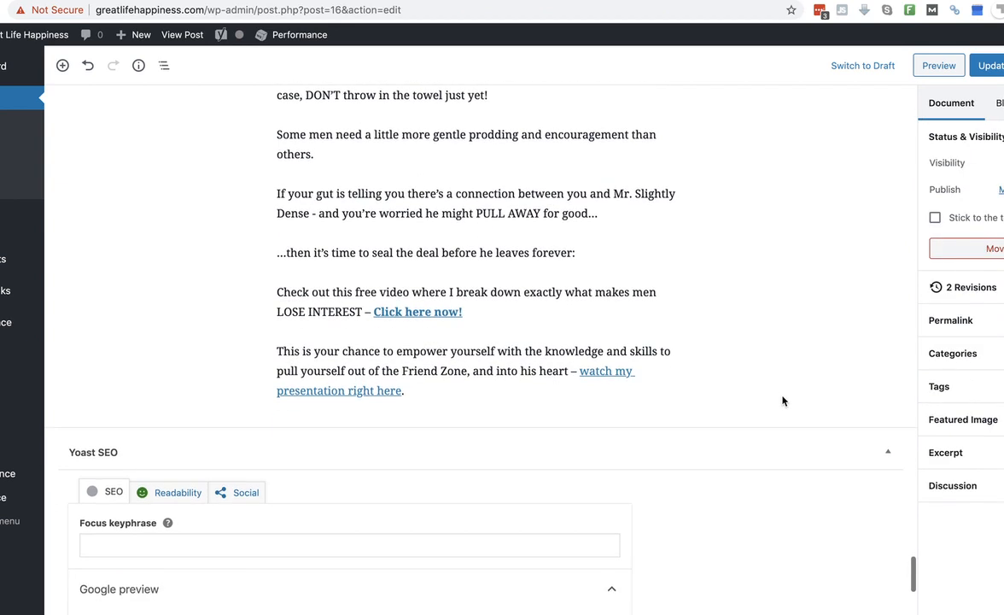
click(990, 65)
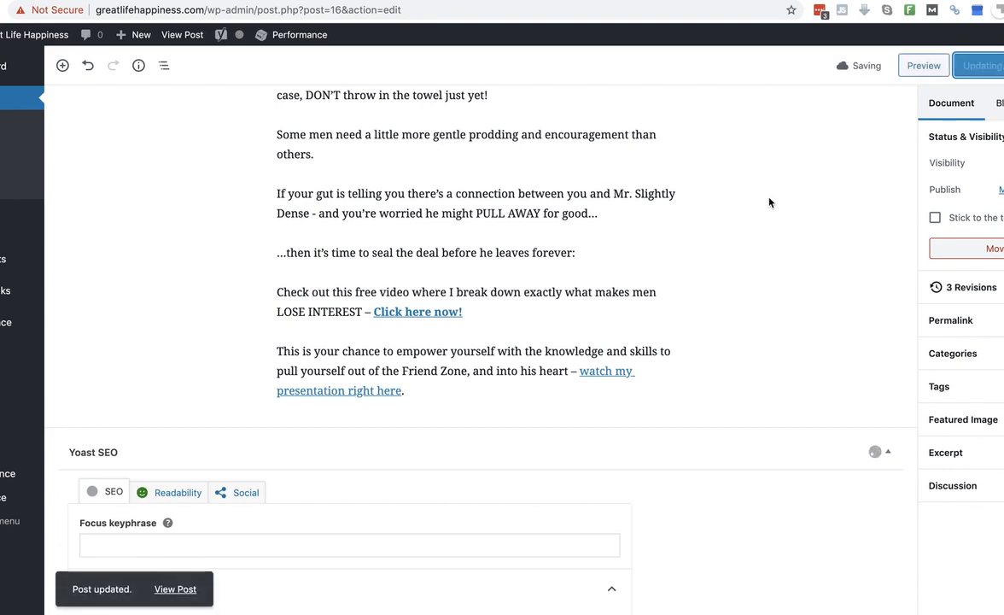
scroll(769, 201, up, 15)
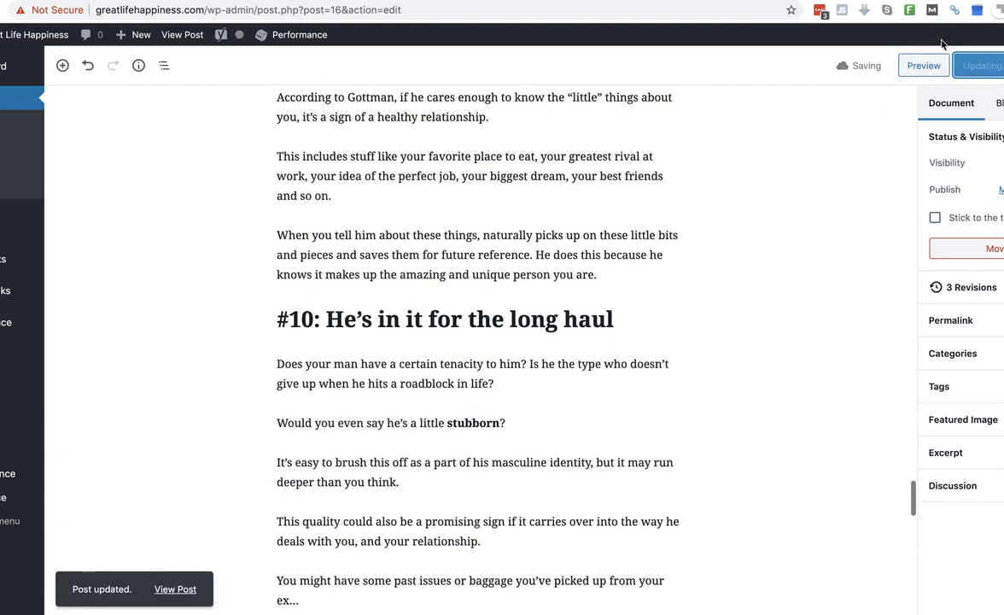
click(939, 65)
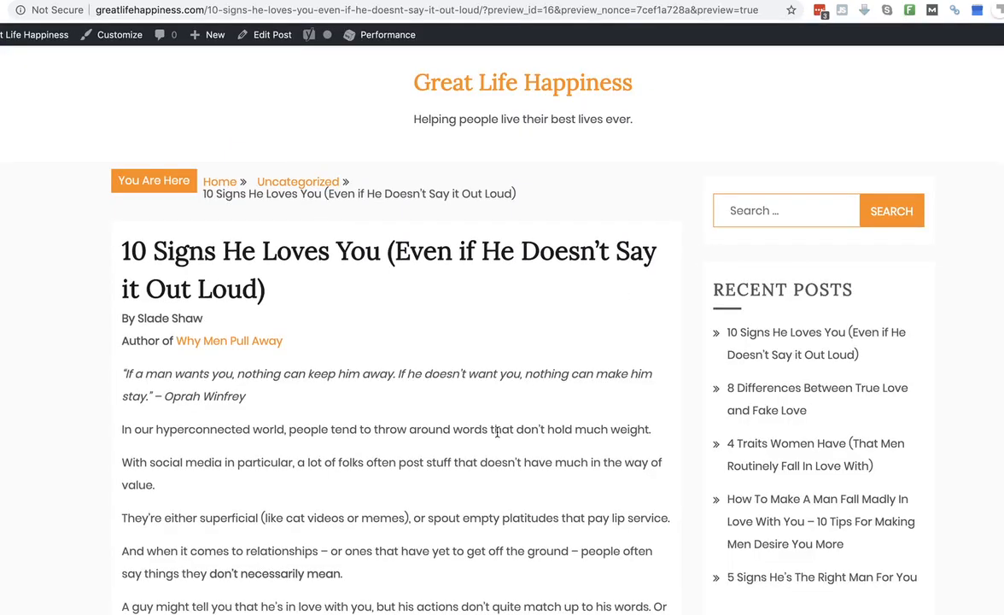
- Review the refreshed preview from title to related posts, checking the affiliate links and the closing paragraphs
scroll(498, 432, down, 10)
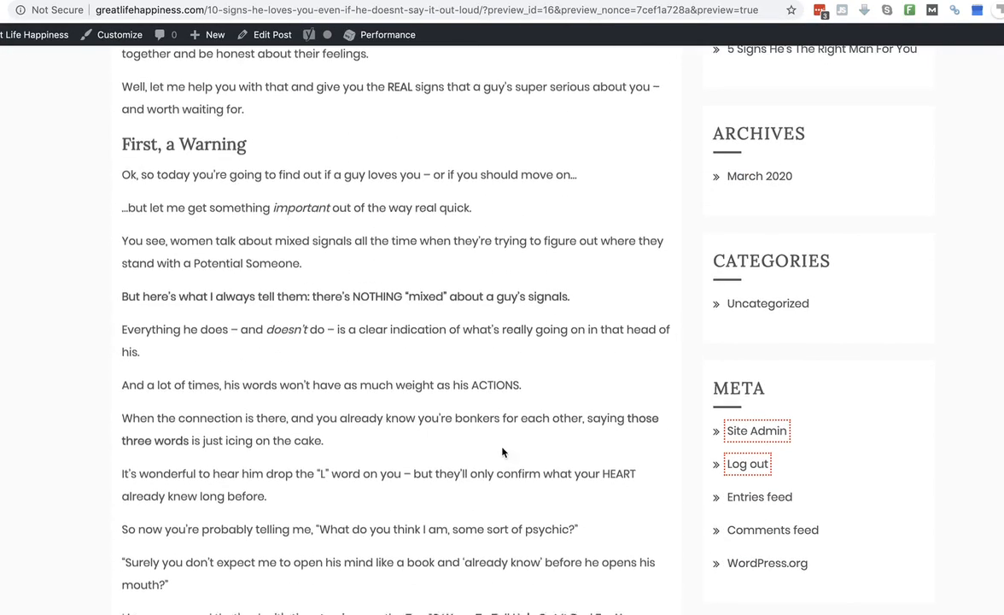
scroll(503, 451, down, 7)
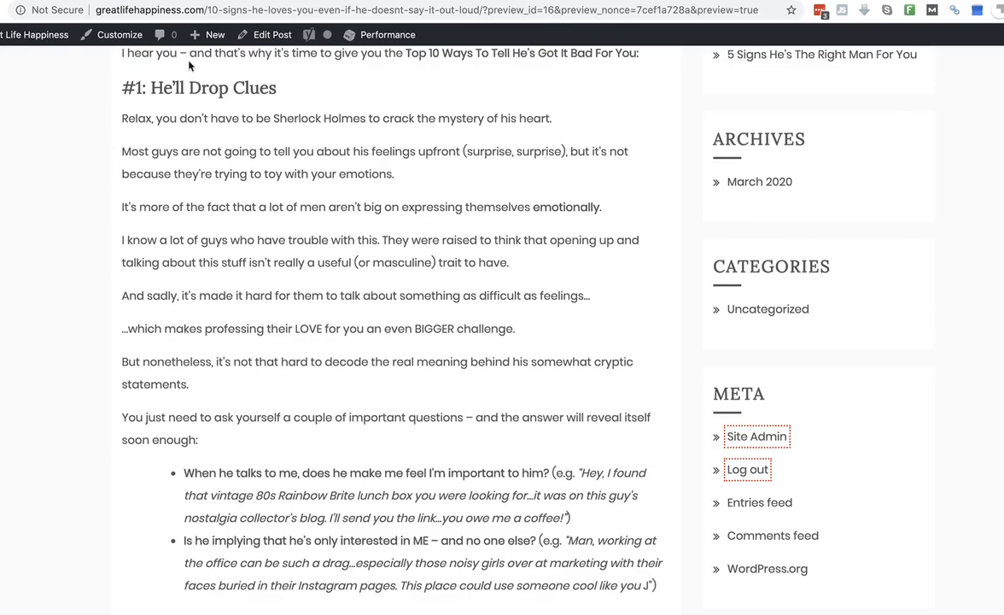
scroll(243, 316, down, 20)
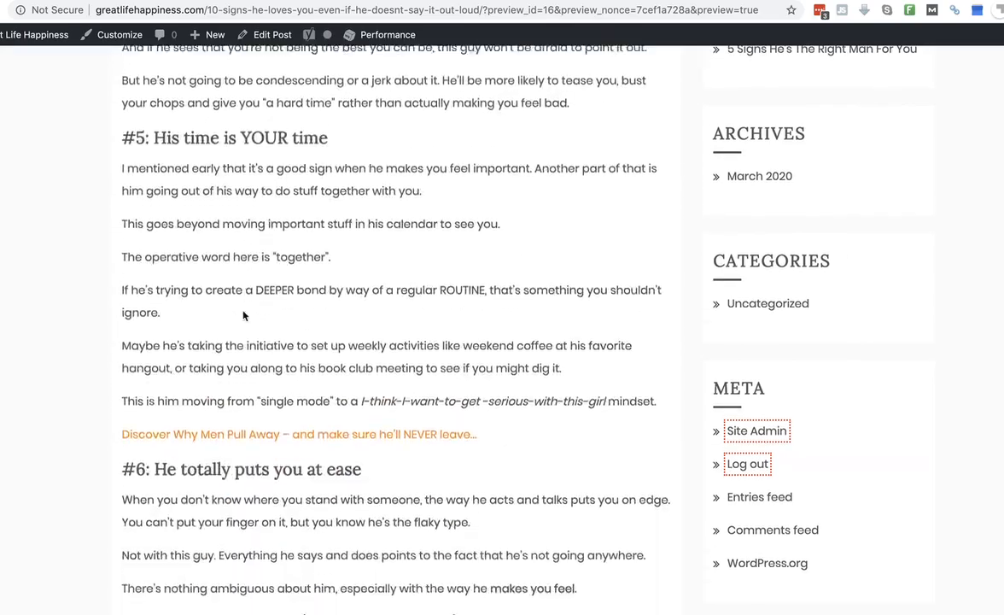
scroll(243, 316, down, 20)
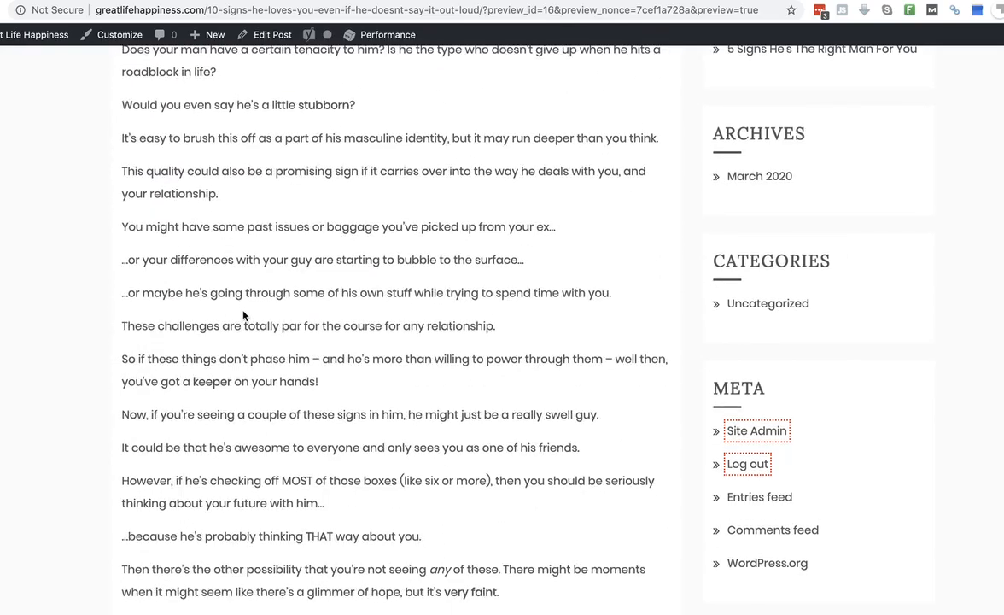
scroll(243, 316, down, 3)
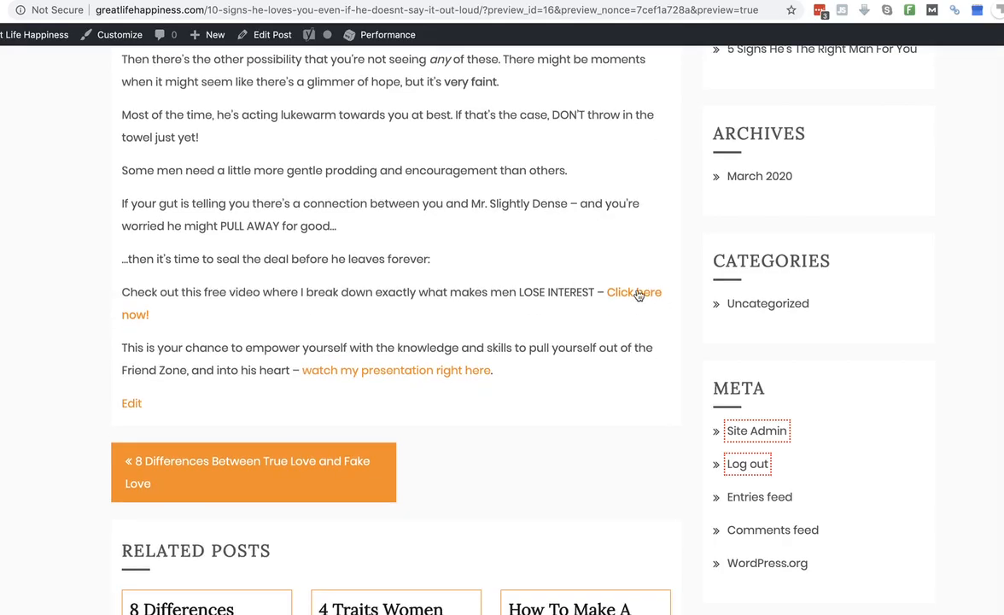
scroll(228, 357, down, 3)
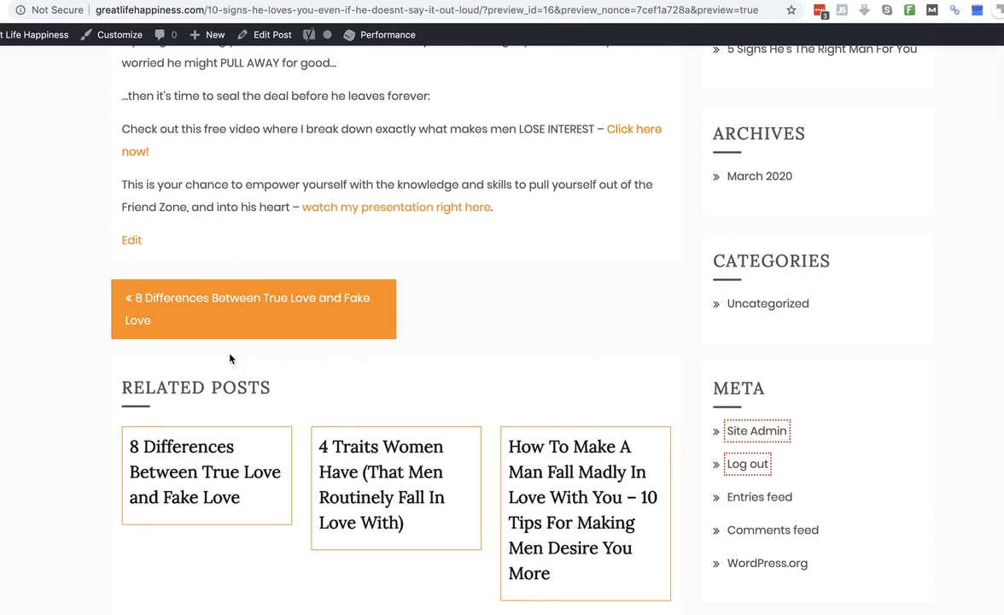
scroll(229, 357, up, 20)
scroll(229, 359, up, 20)
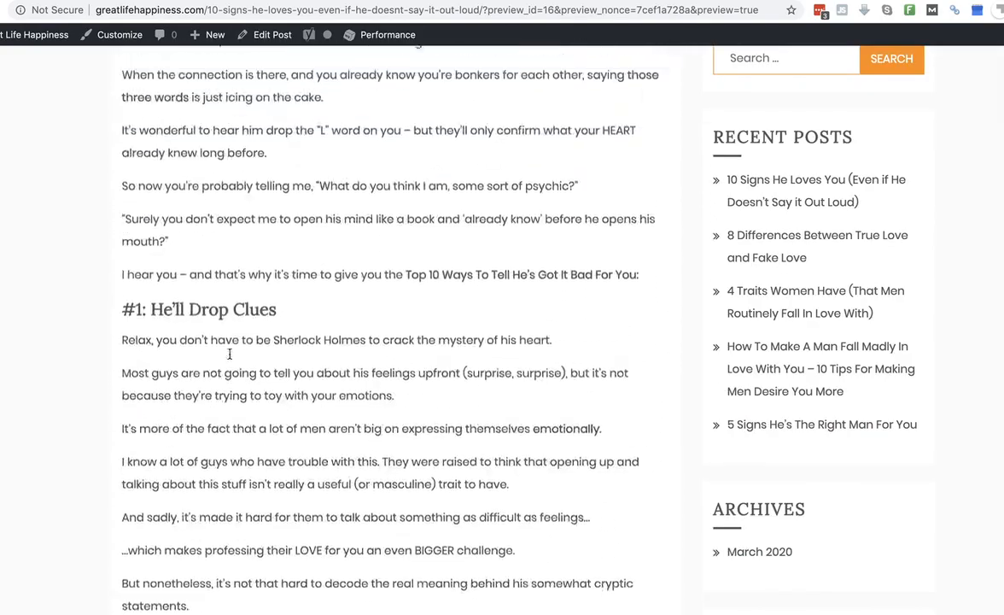
scroll(229, 353, up, 5)
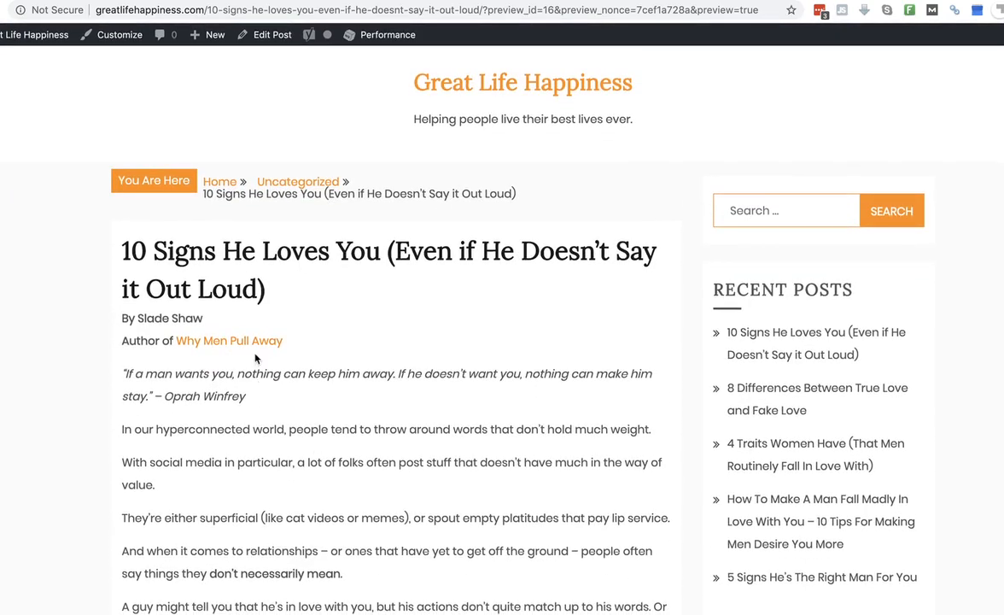
scroll(329, 379, down, 2)
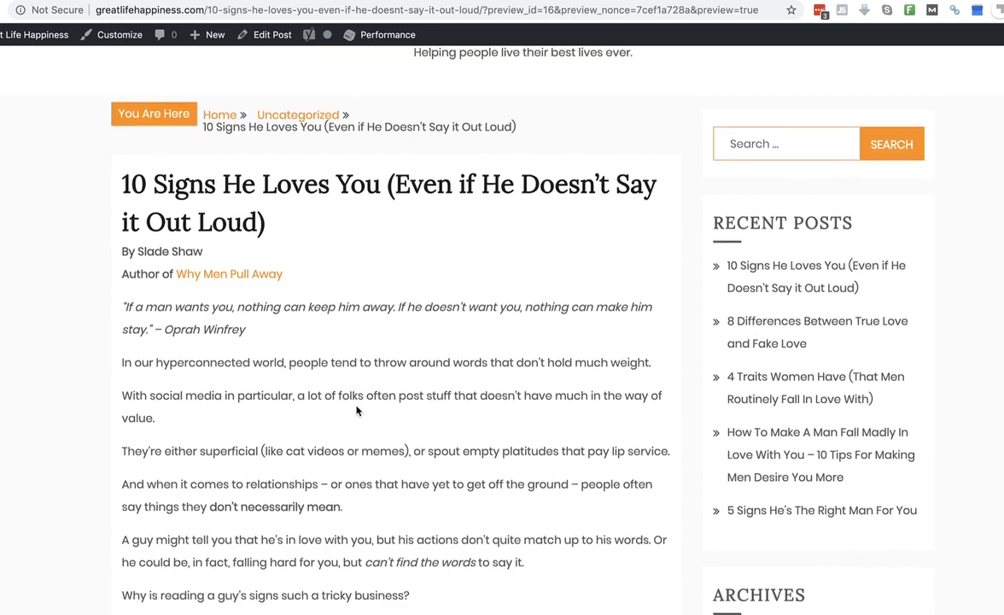
scroll(357, 410, down, 2)
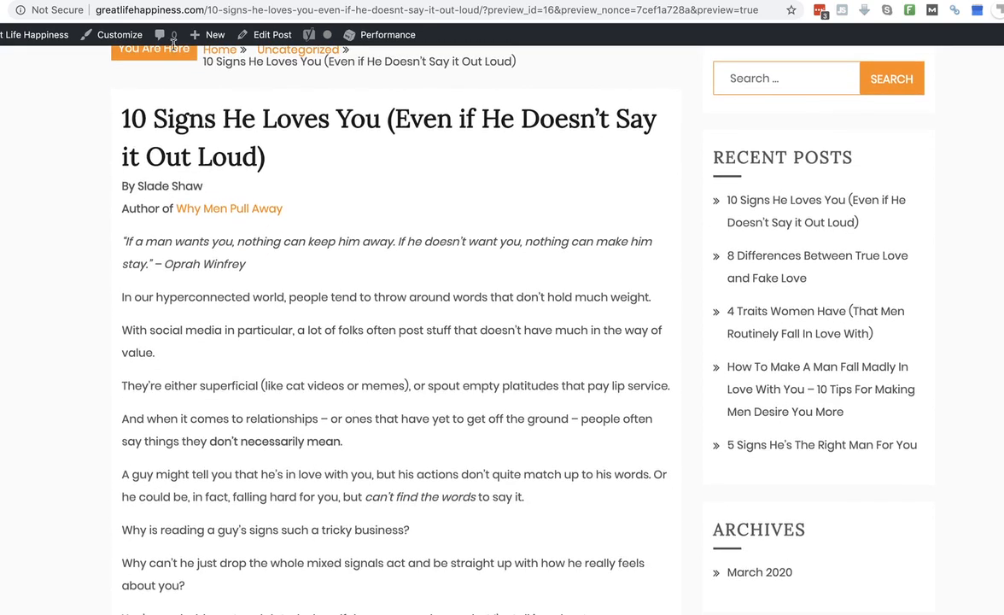
- Open the browser's Developer Tools on the preview to show the post in the iPhone X layout
click(92, 1)
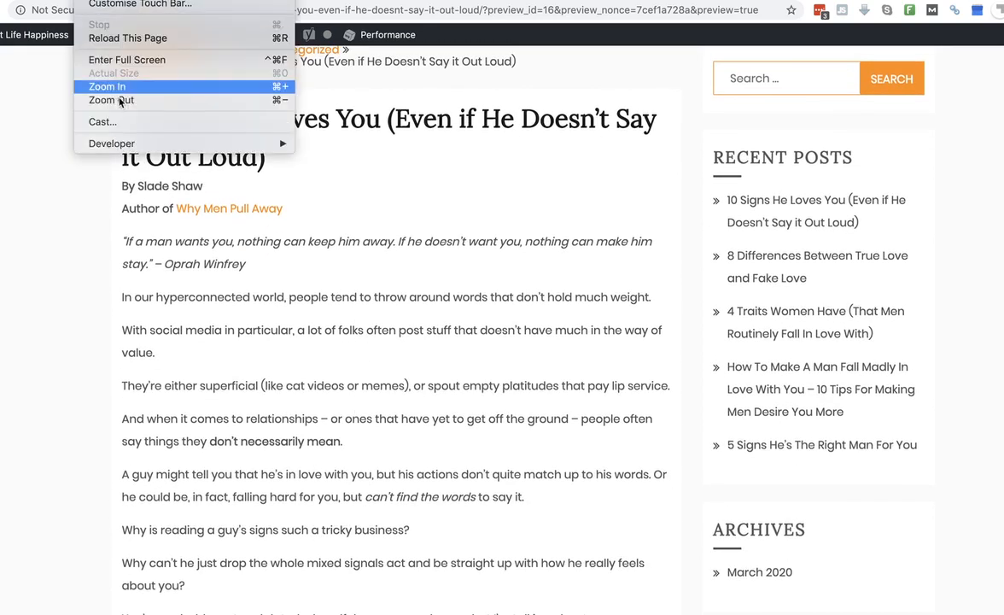
mouse_move(136, 143)
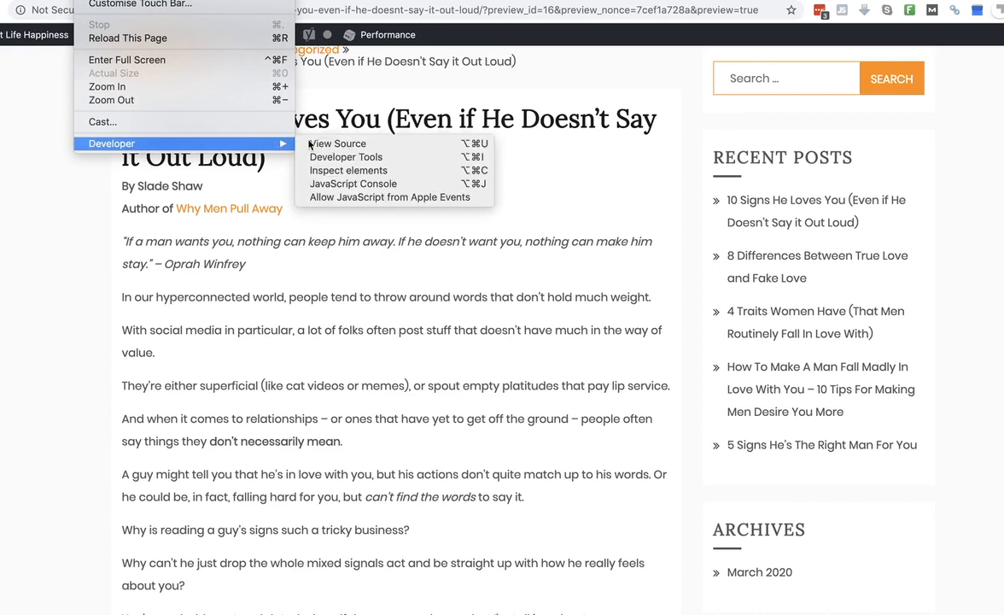
click(346, 157)
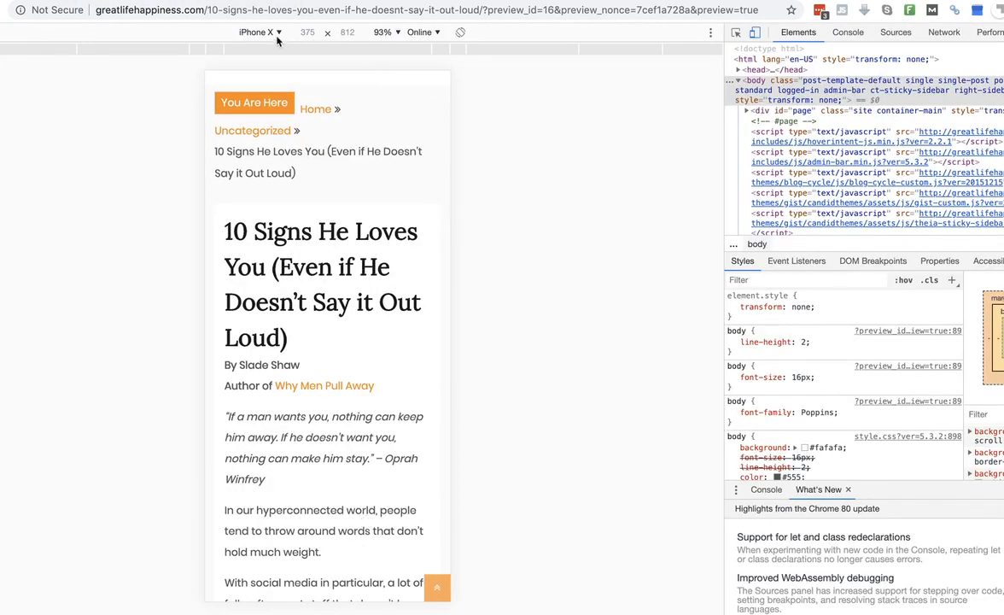
- Examine the post's mobile layout from header to related posts, checking headings, text flow, affiliate links and remaining placeholder notes
scroll(358, 269, down, 15)
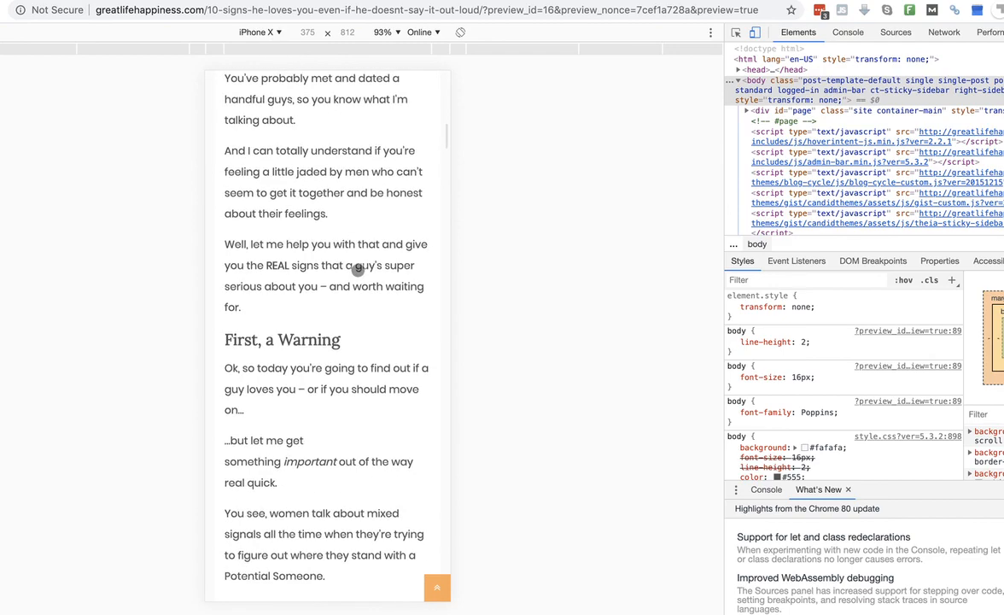
scroll(358, 270, down, 15)
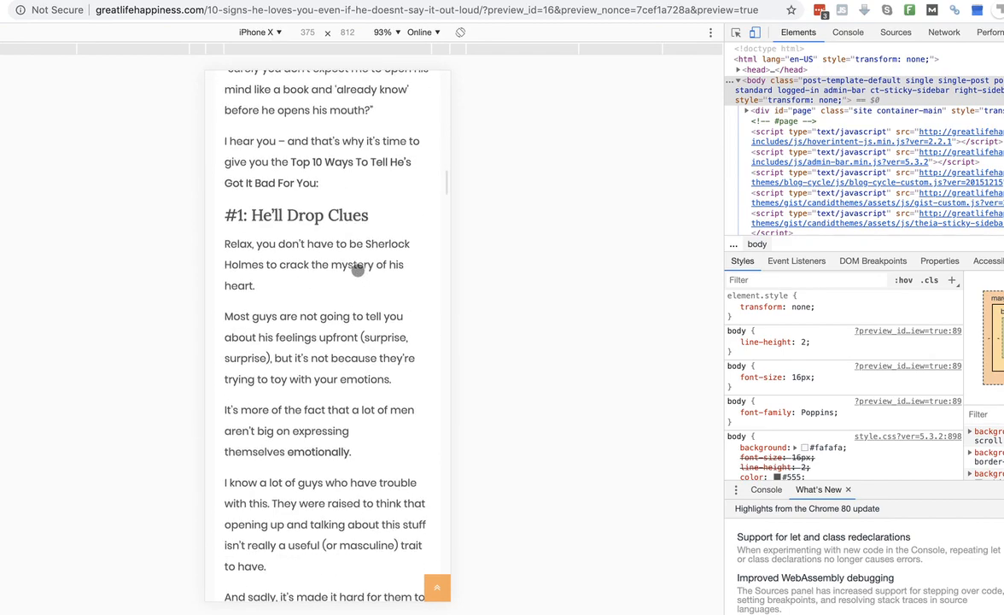
scroll(358, 269, down, 15)
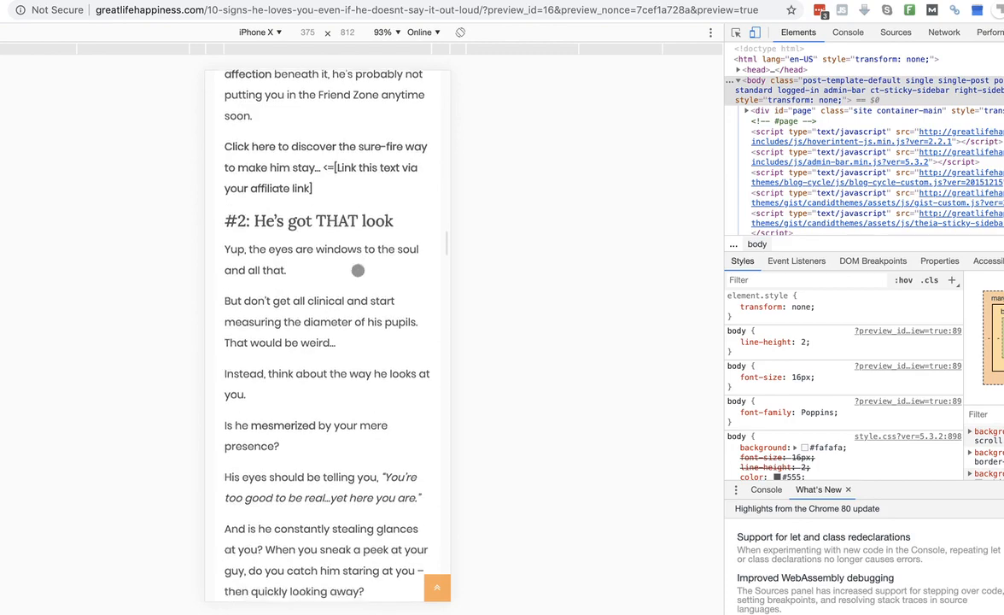
scroll(357, 270, down, 15)
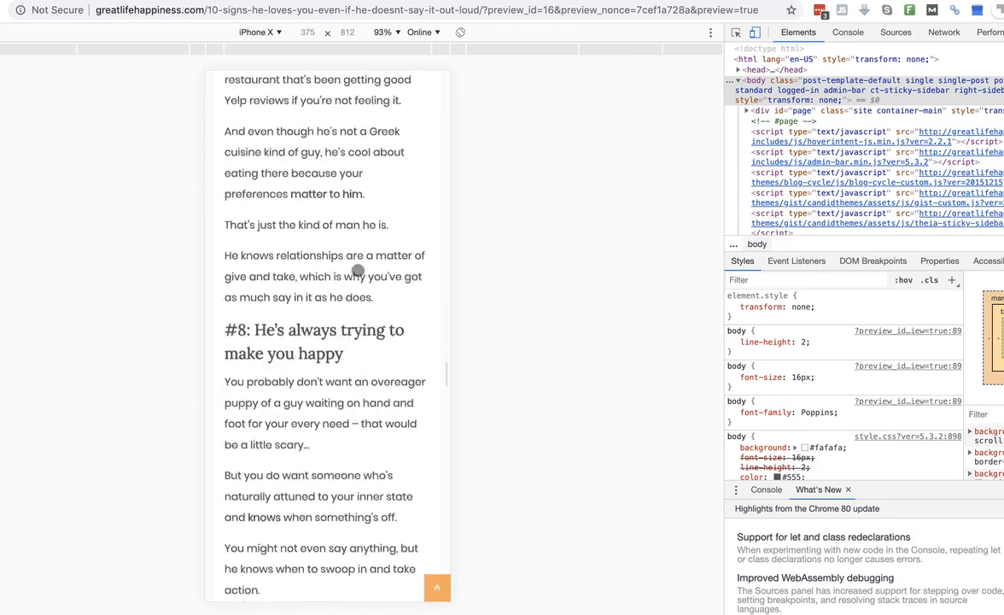
scroll(358, 270, down, 12)
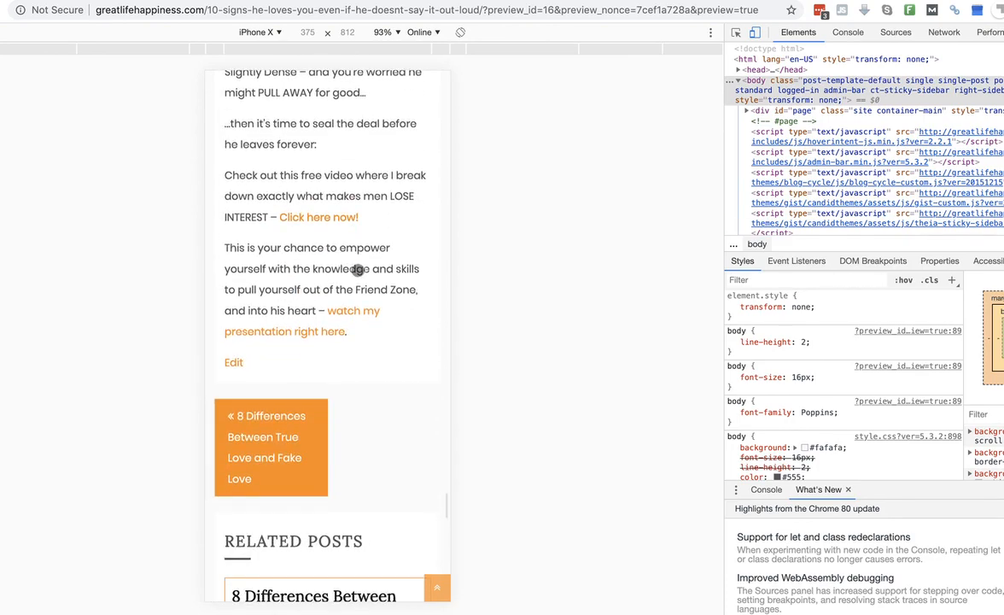
scroll(326, 321, up, 15)
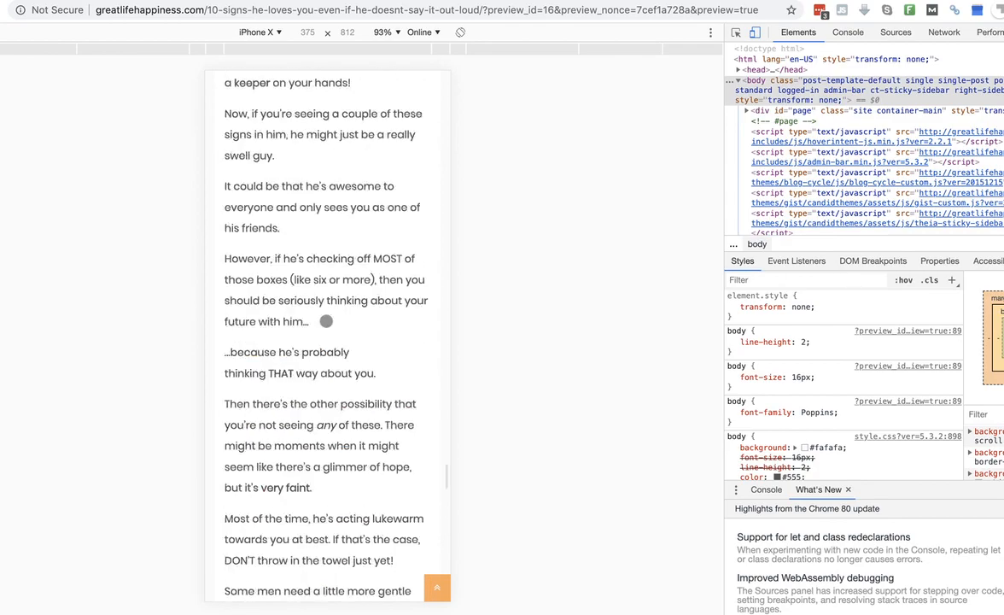
scroll(326, 322, up, 15)
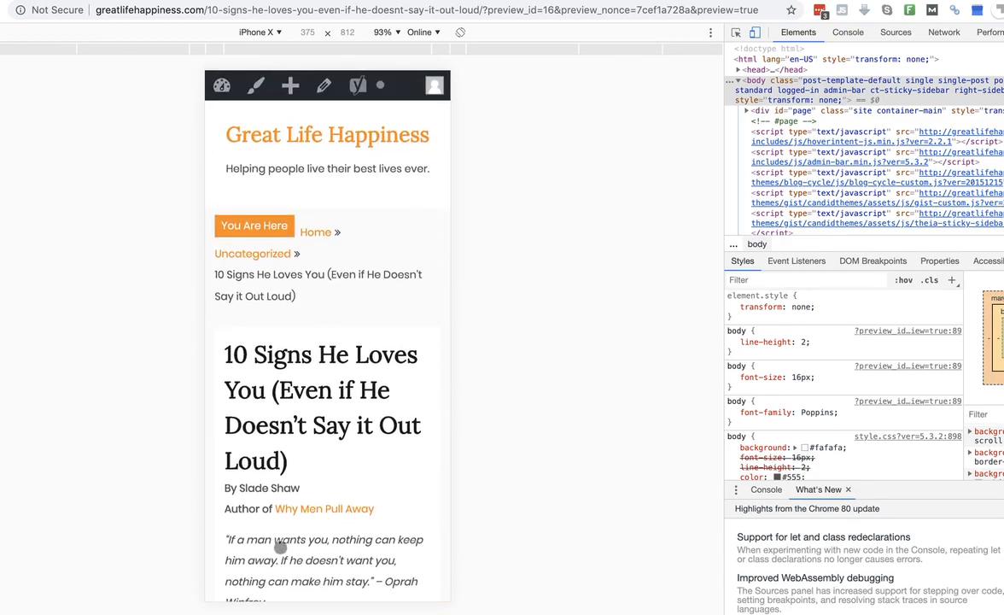
scroll(279, 544, down, 5)
scroll(272, 319, down, 5)
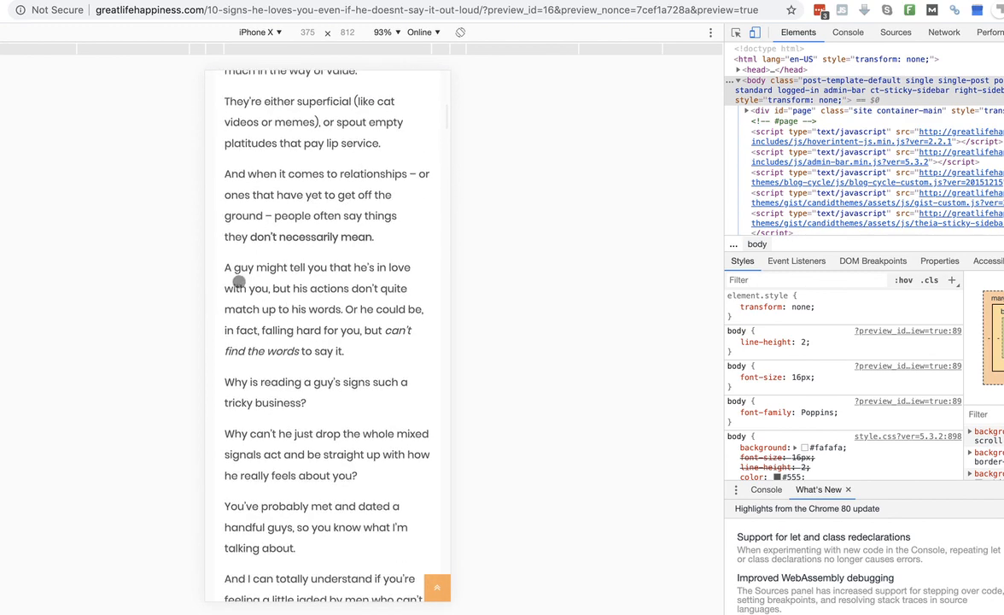
scroll(314, 404, down, 2)
scroll(331, 462, up, 6)
scroll(316, 383, up, 1)
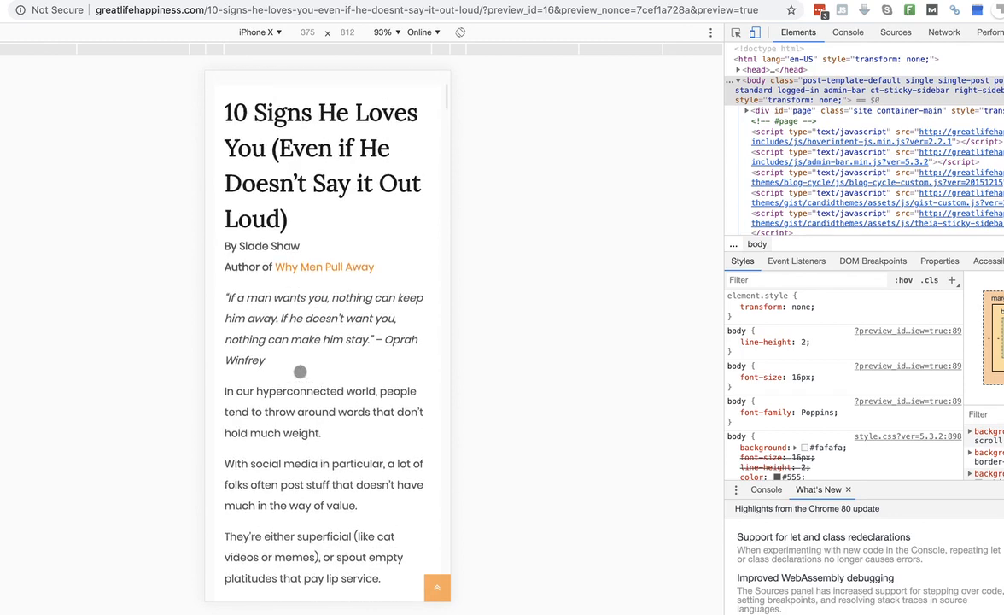
scroll(292, 346, up, 5)
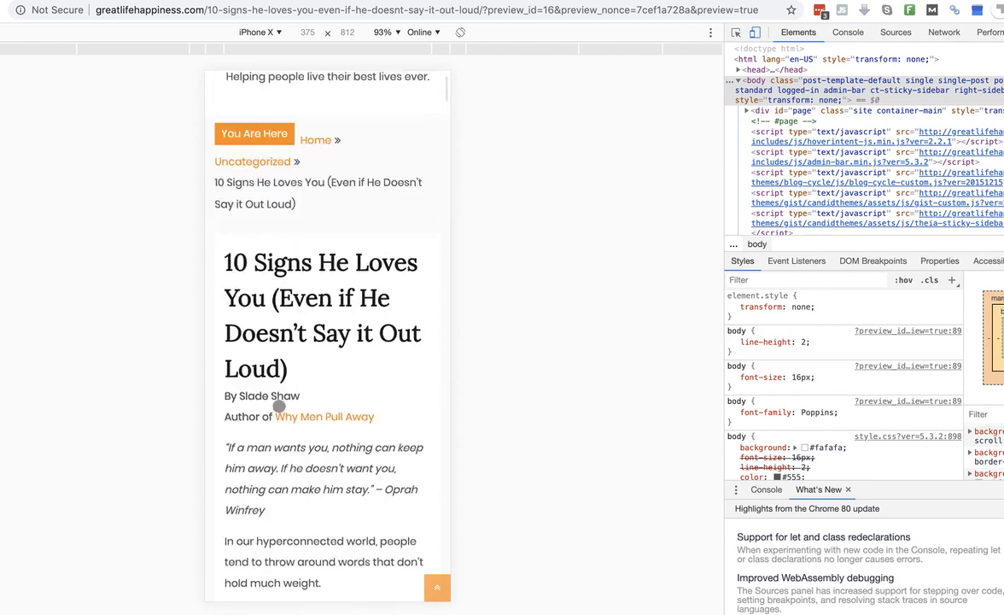